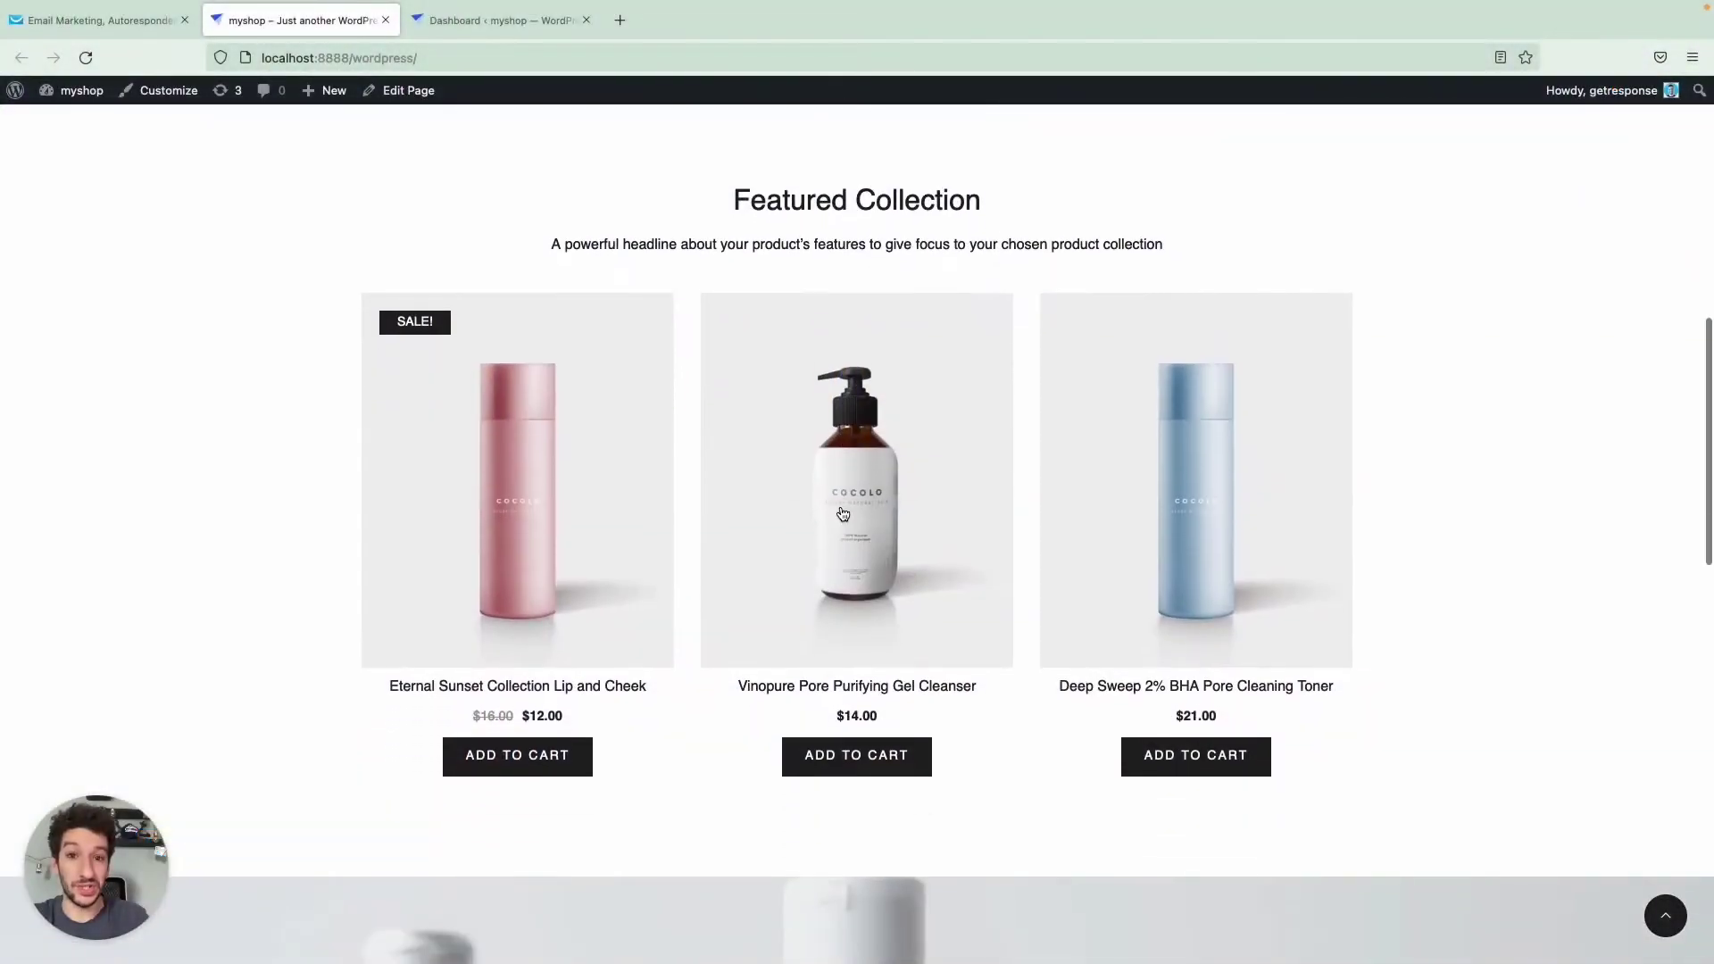
Step: Add a Visited URL condition and an Abandoned cart condition to the workflow canvas
scroll(842, 515, down, 3)
scroll(842, 514, down, 6)
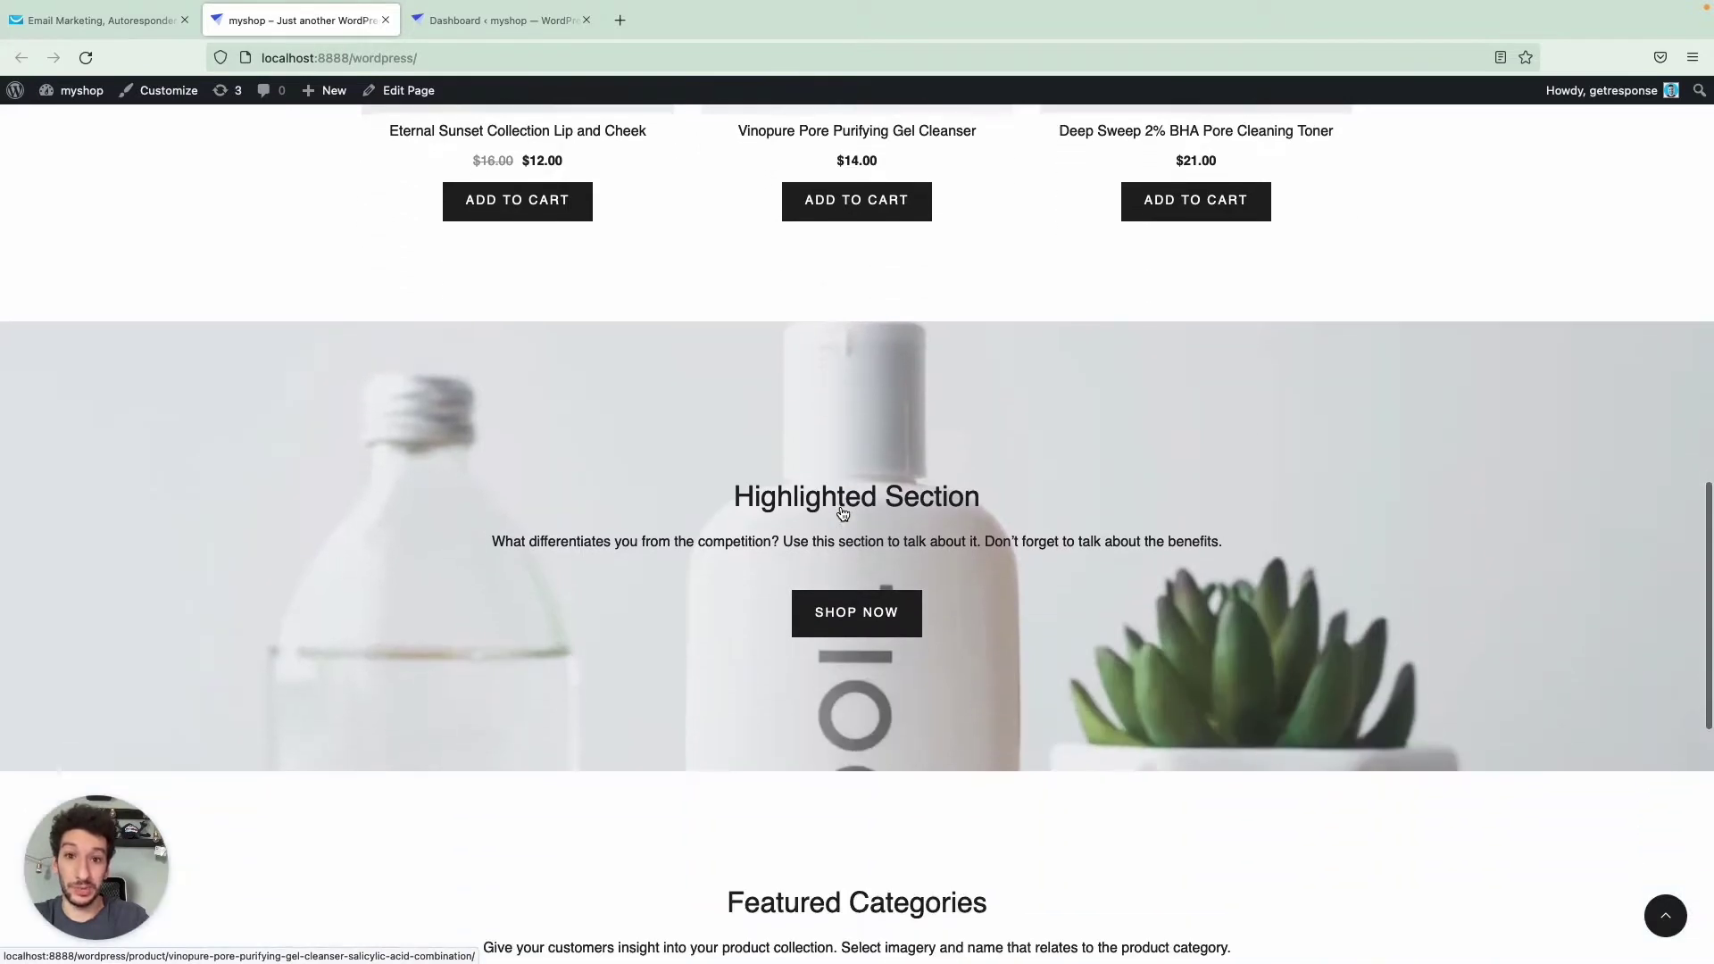
scroll(842, 514, down, 3)
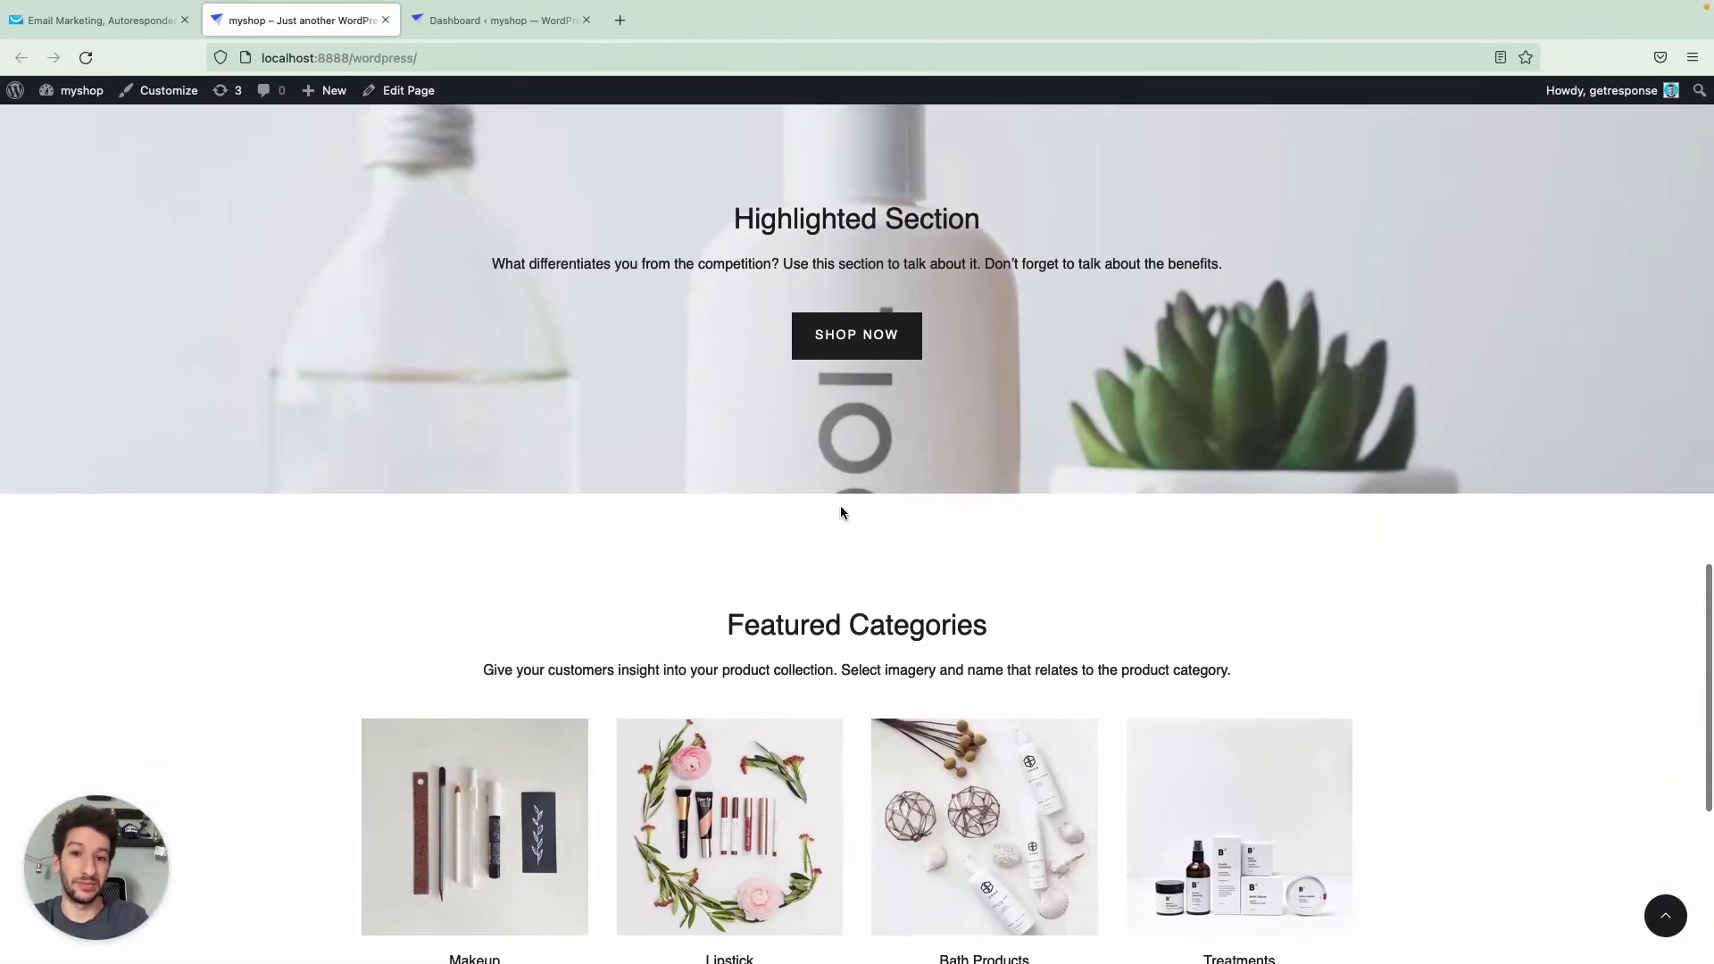
scroll(842, 510, down, 1)
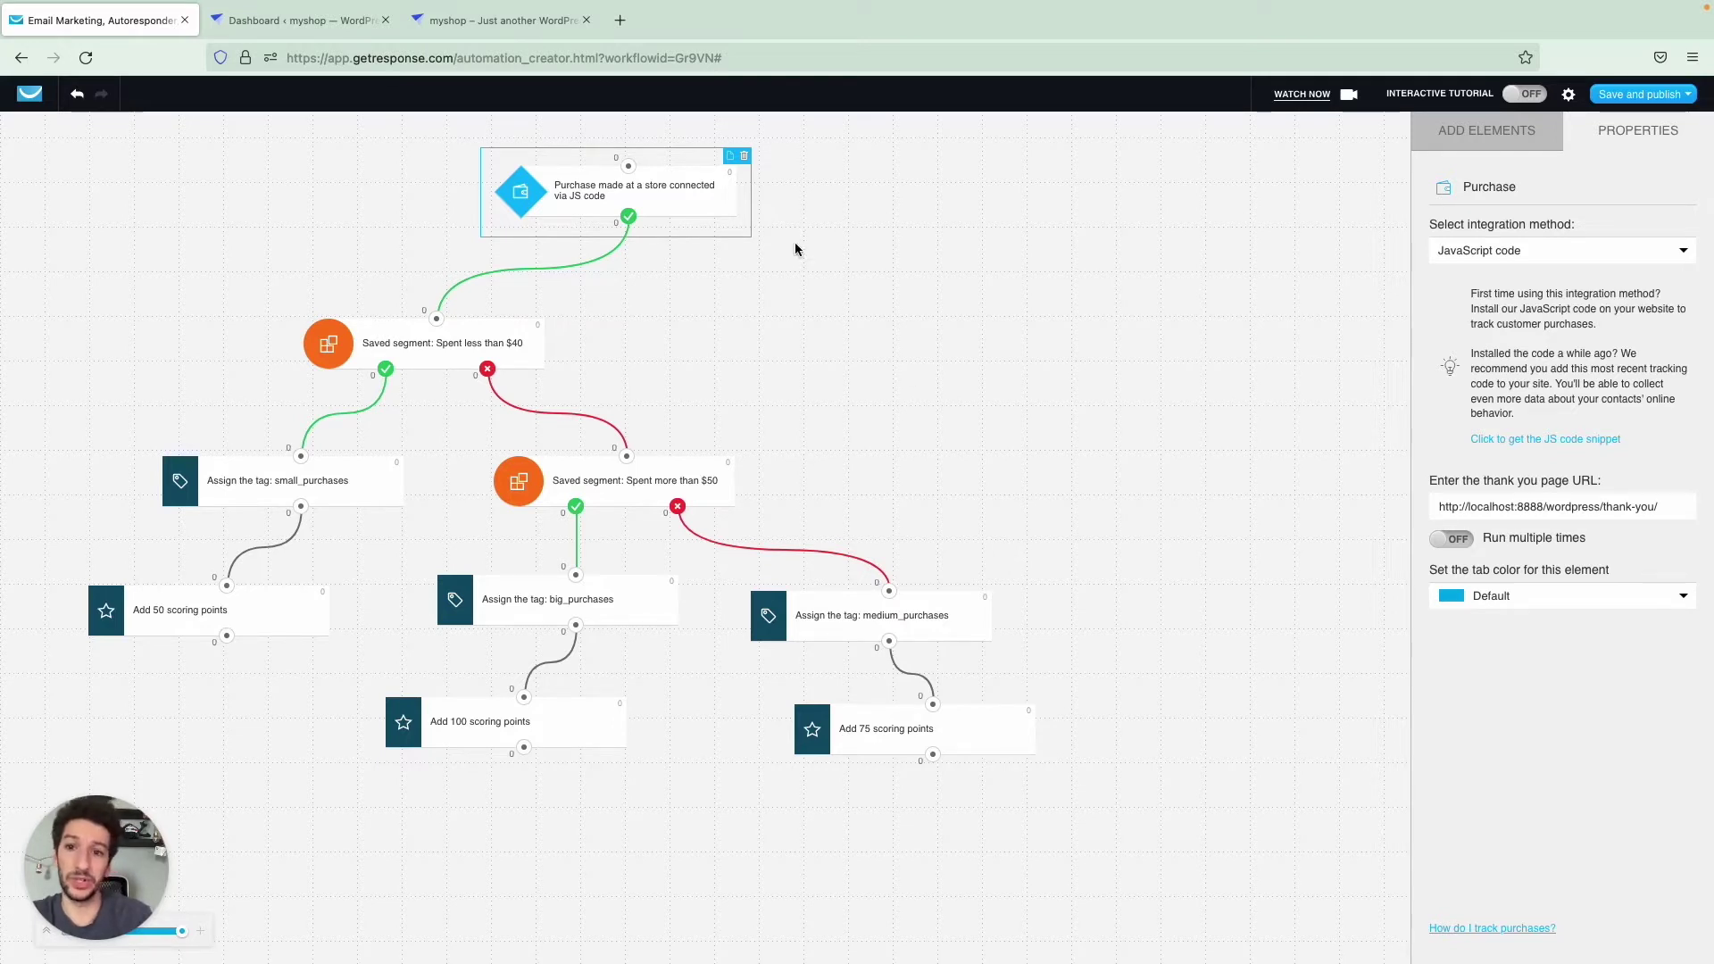
click(1487, 131)
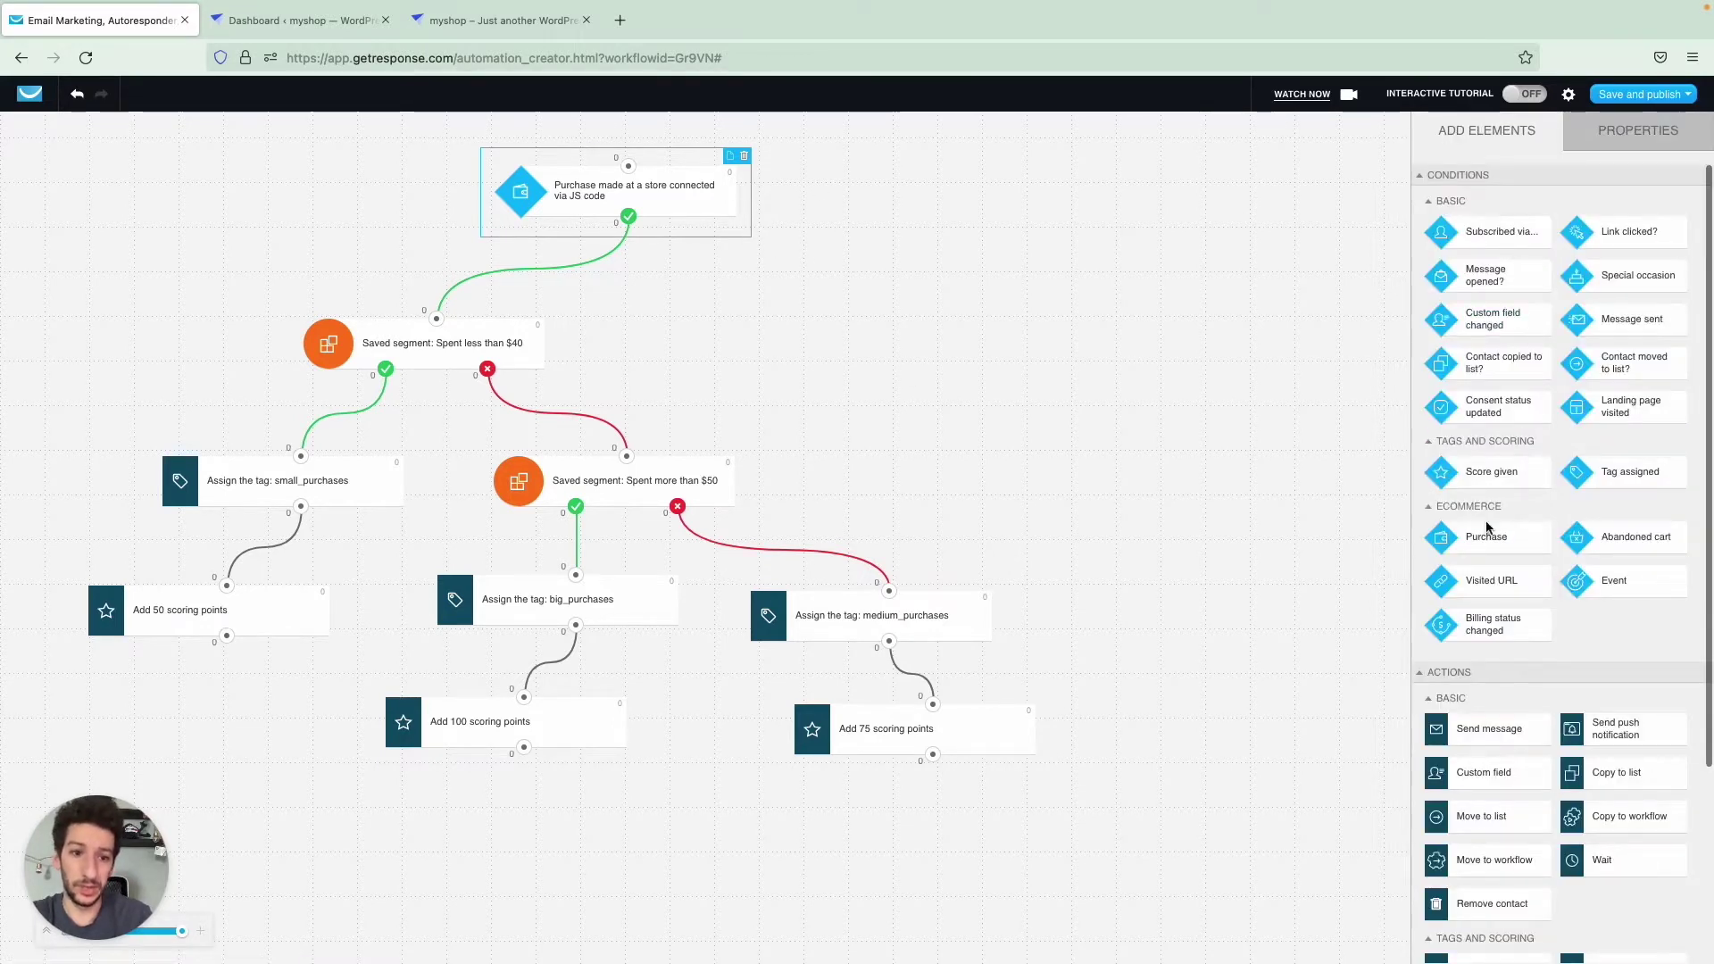
drag(1486, 578, 1013, 211)
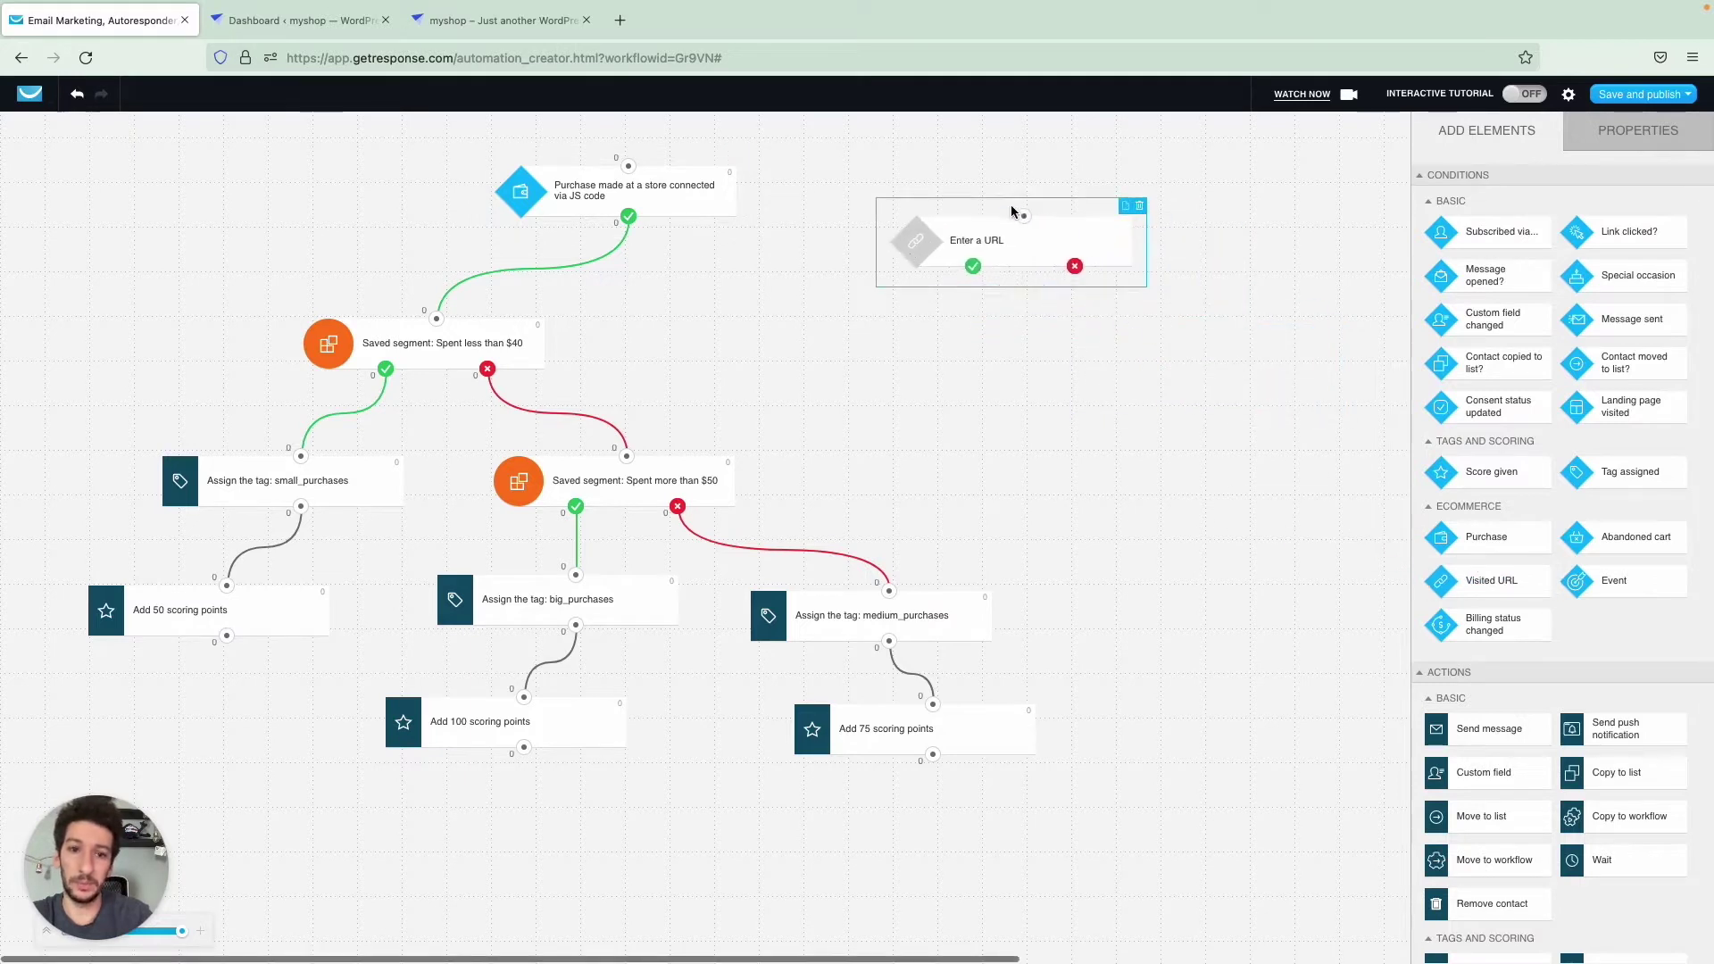
click(1487, 130)
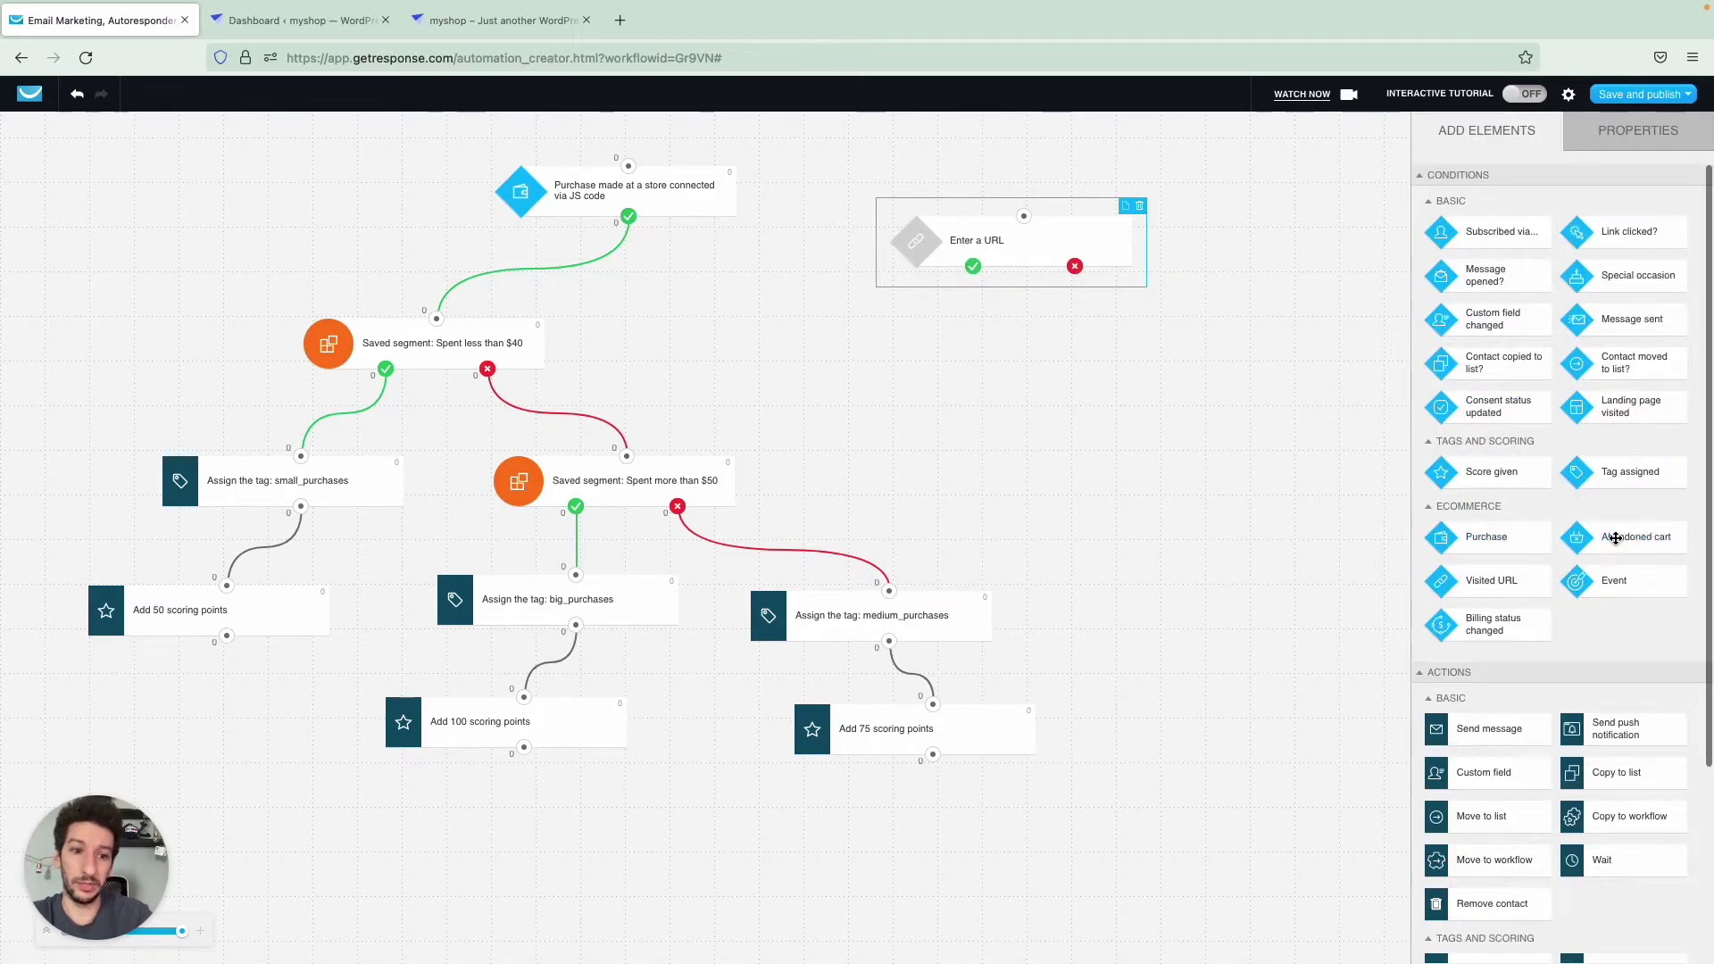
drag(1616, 539, 1096, 350)
drag(1034, 257, 962, 244)
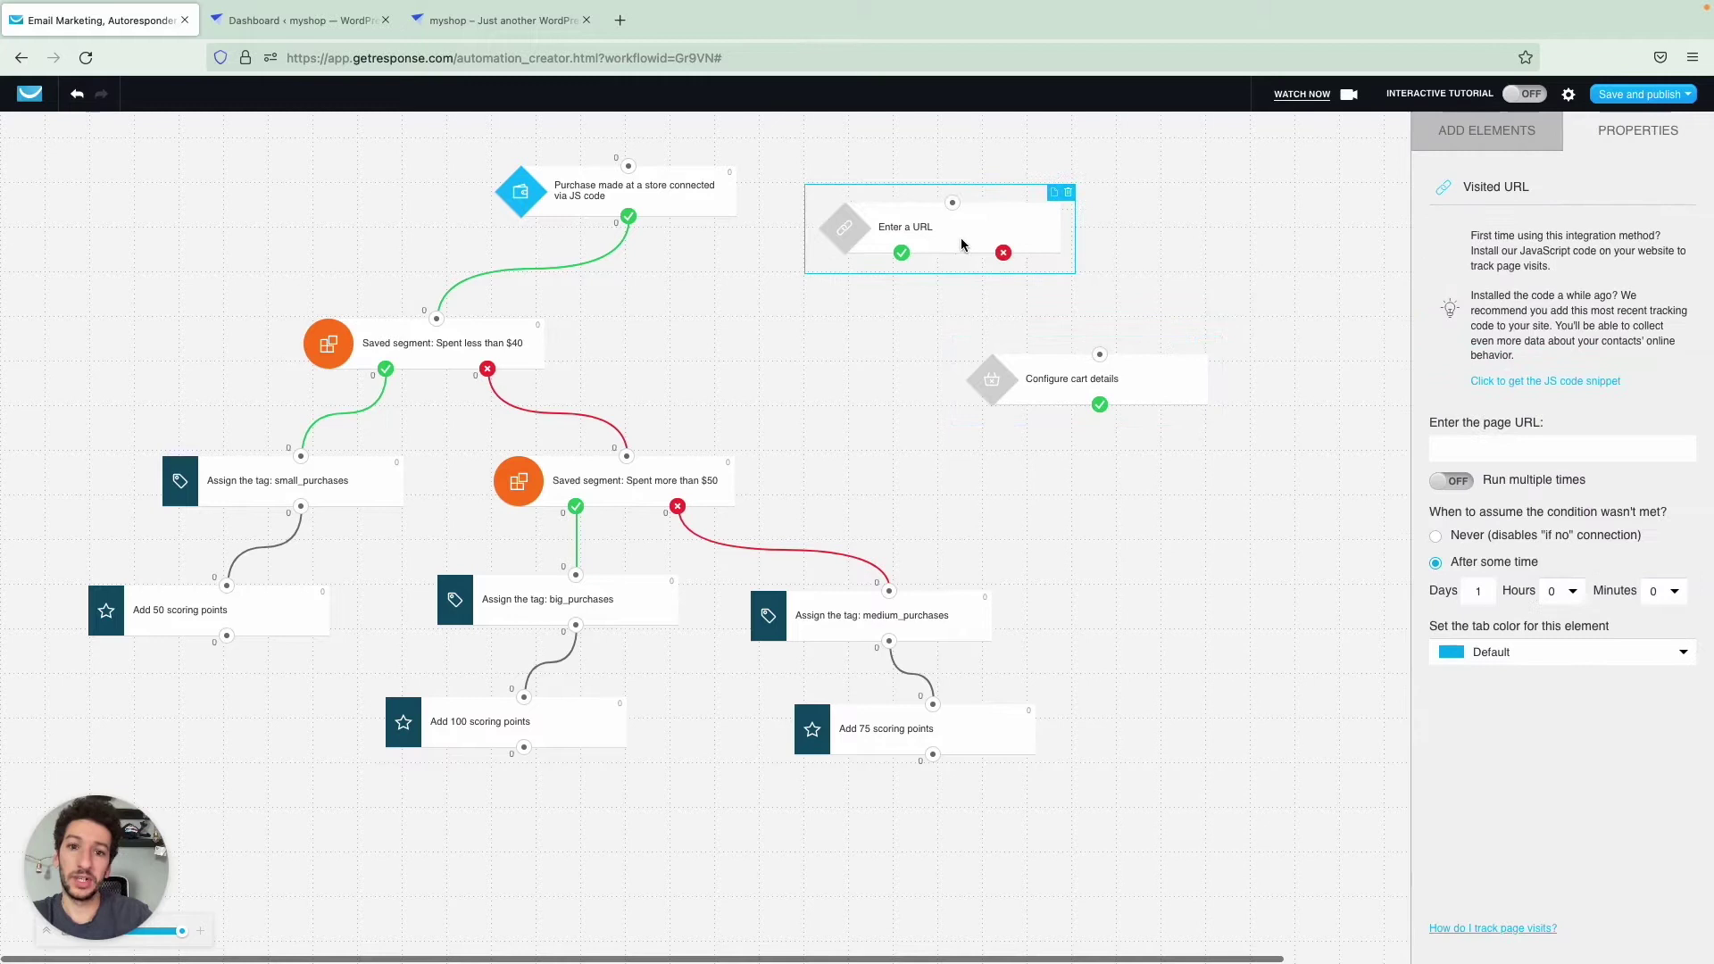
Step: Delete the Abandoned cart and Enter a URL nodes, then select the Purchase trigger
click(1055, 384)
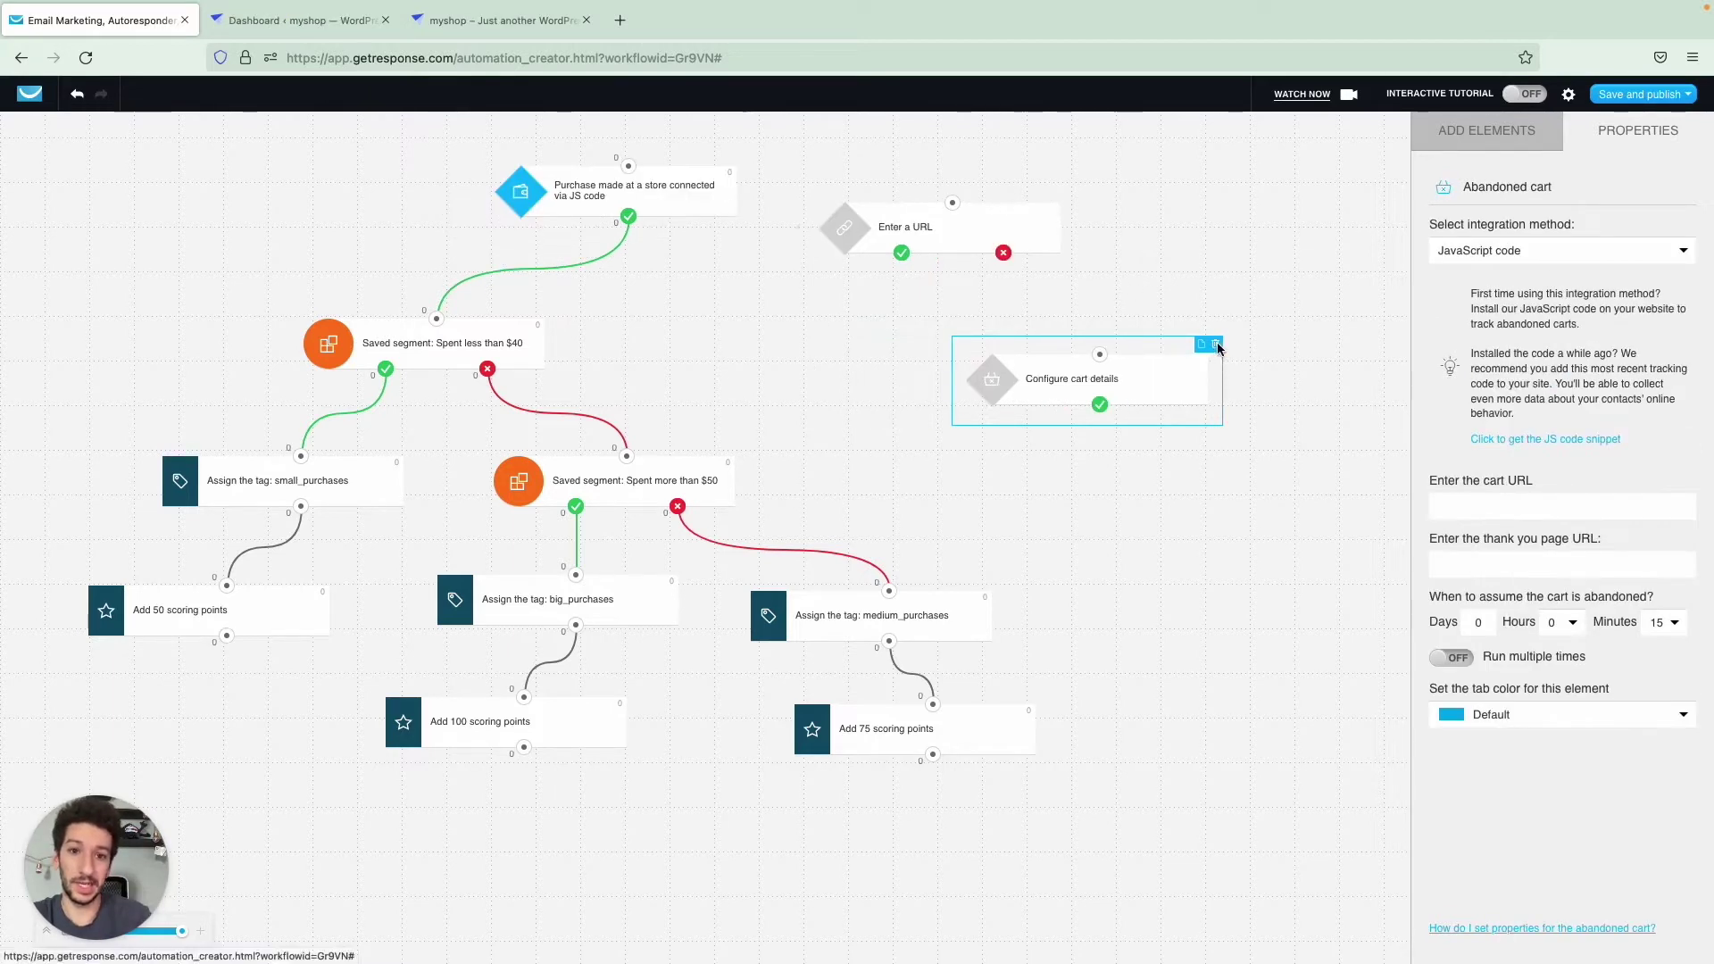
key(Delete)
click(1063, 213)
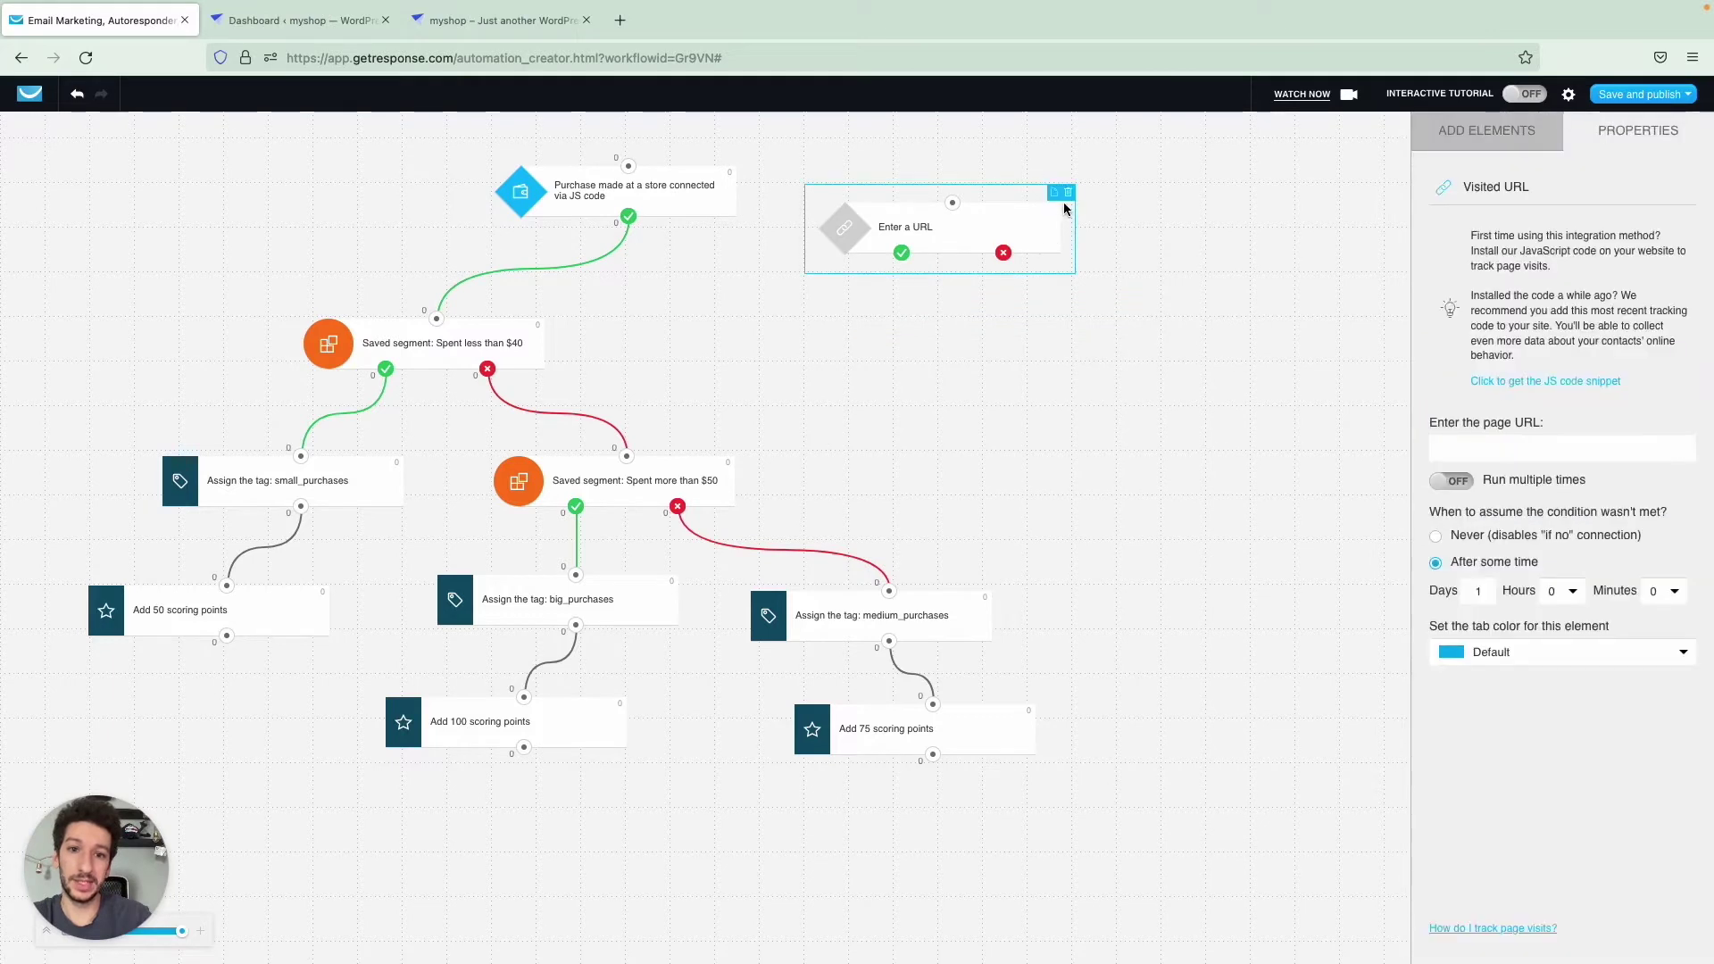
click(1068, 192)
click(720, 200)
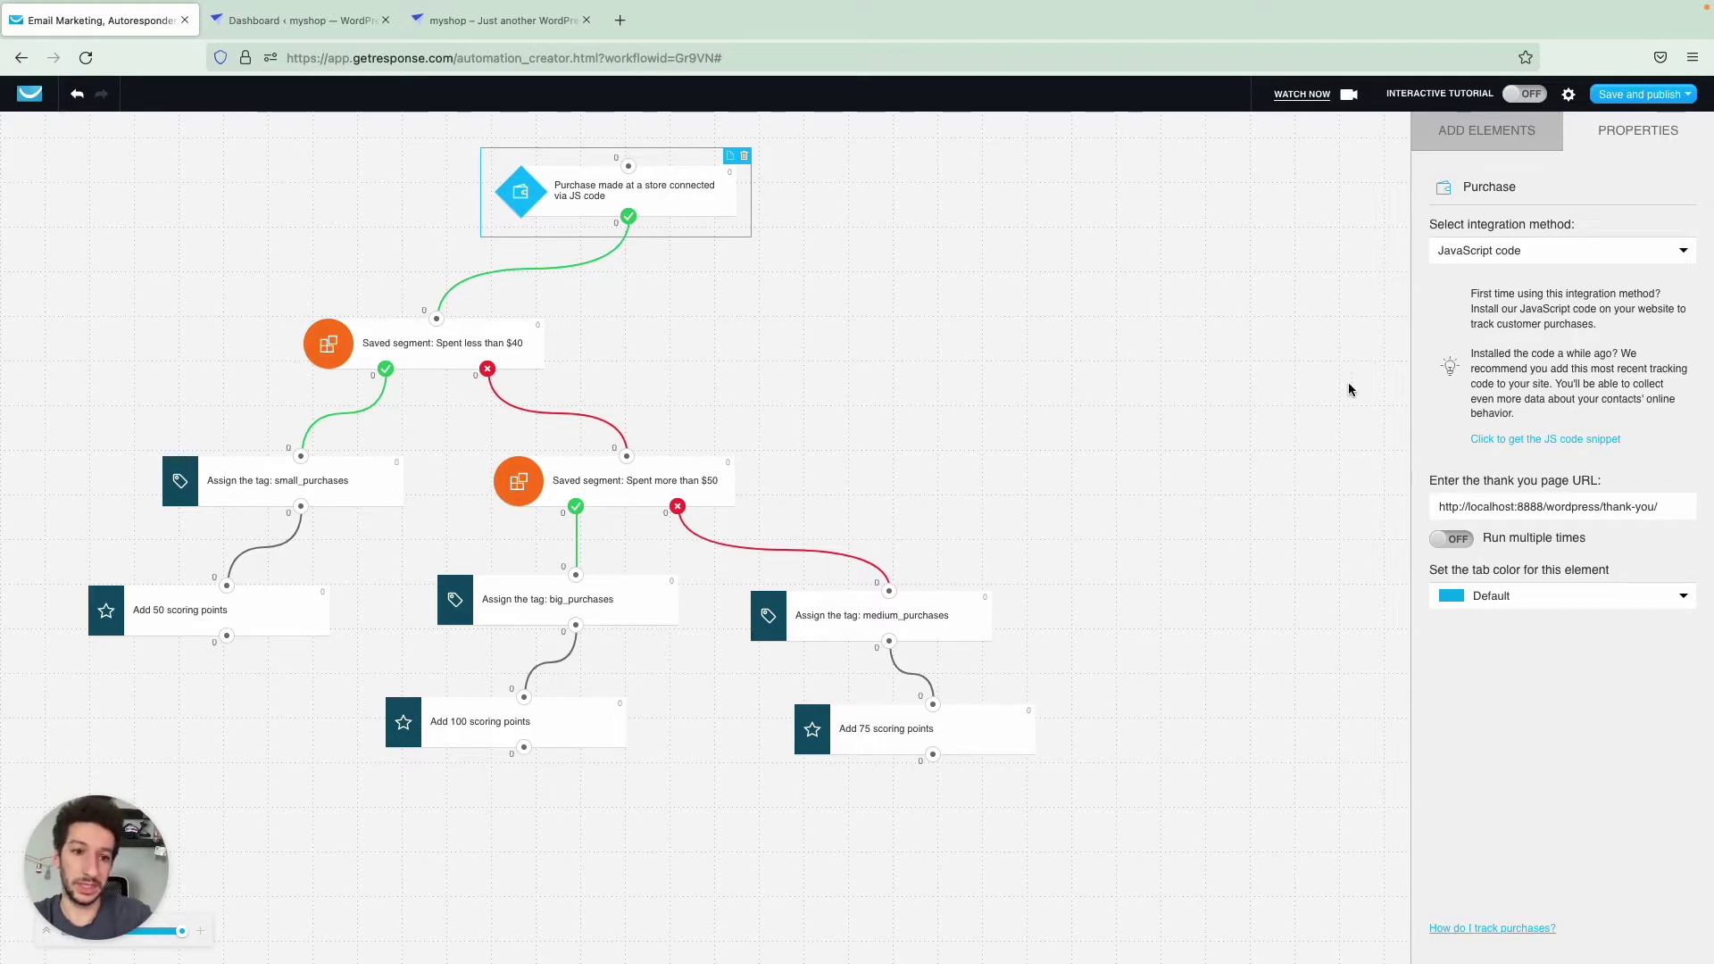
click(1554, 441)
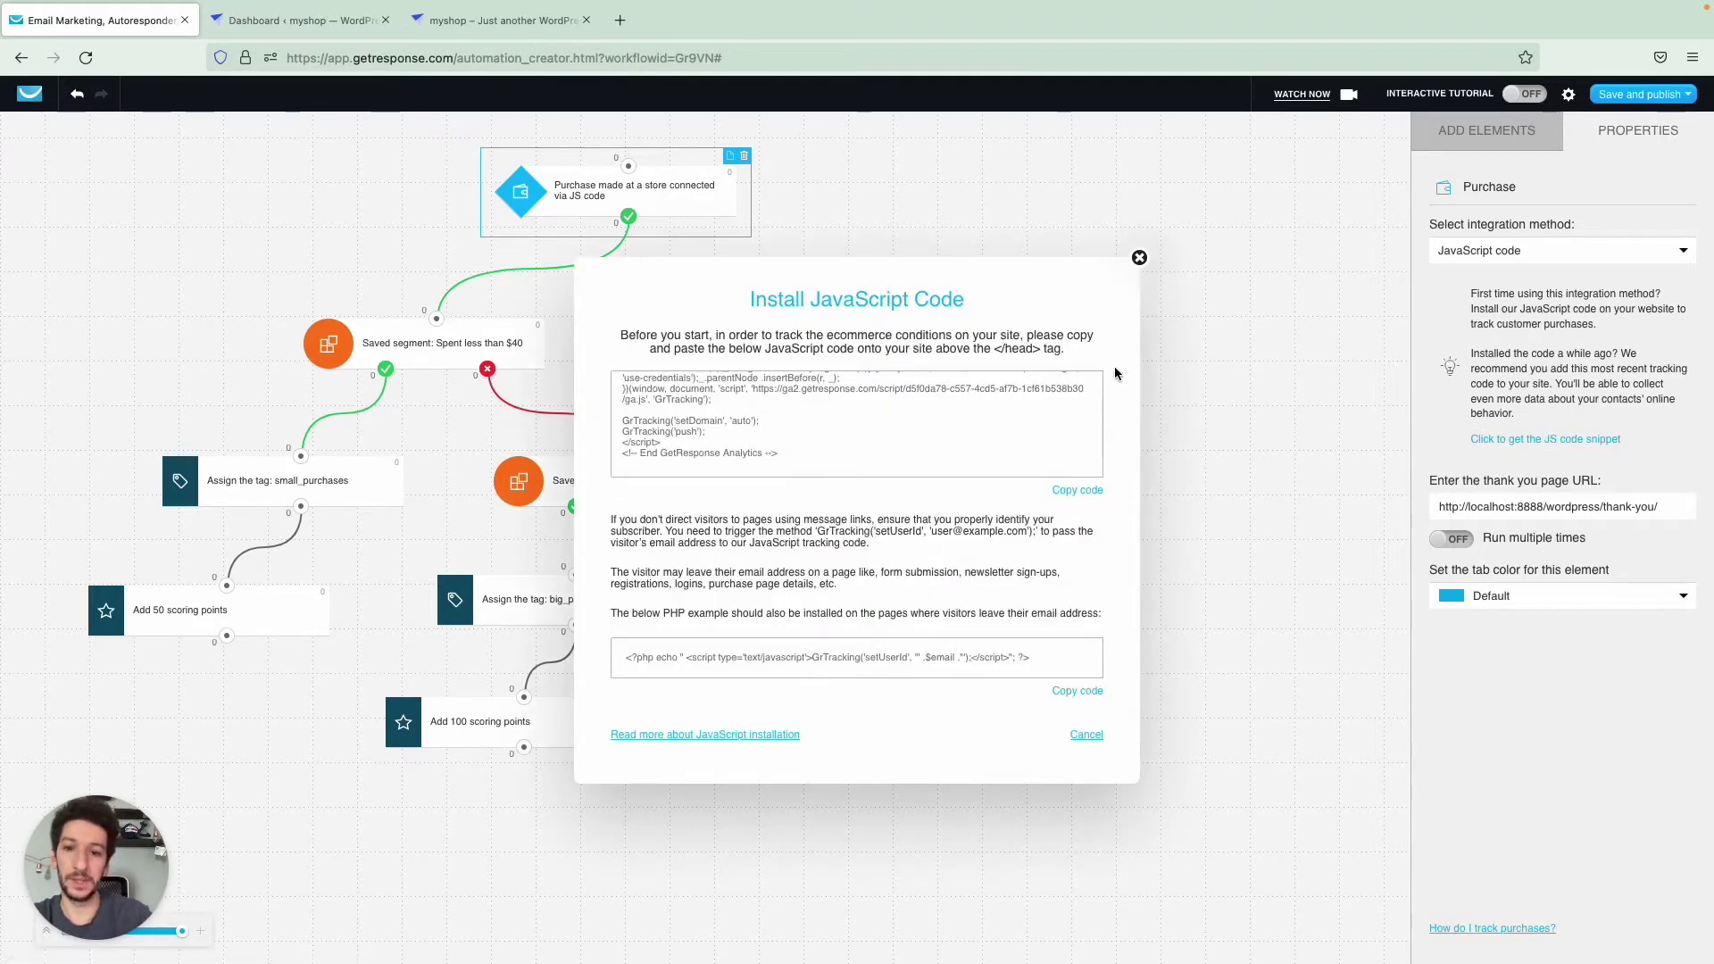
drag(817, 461, 614, 362)
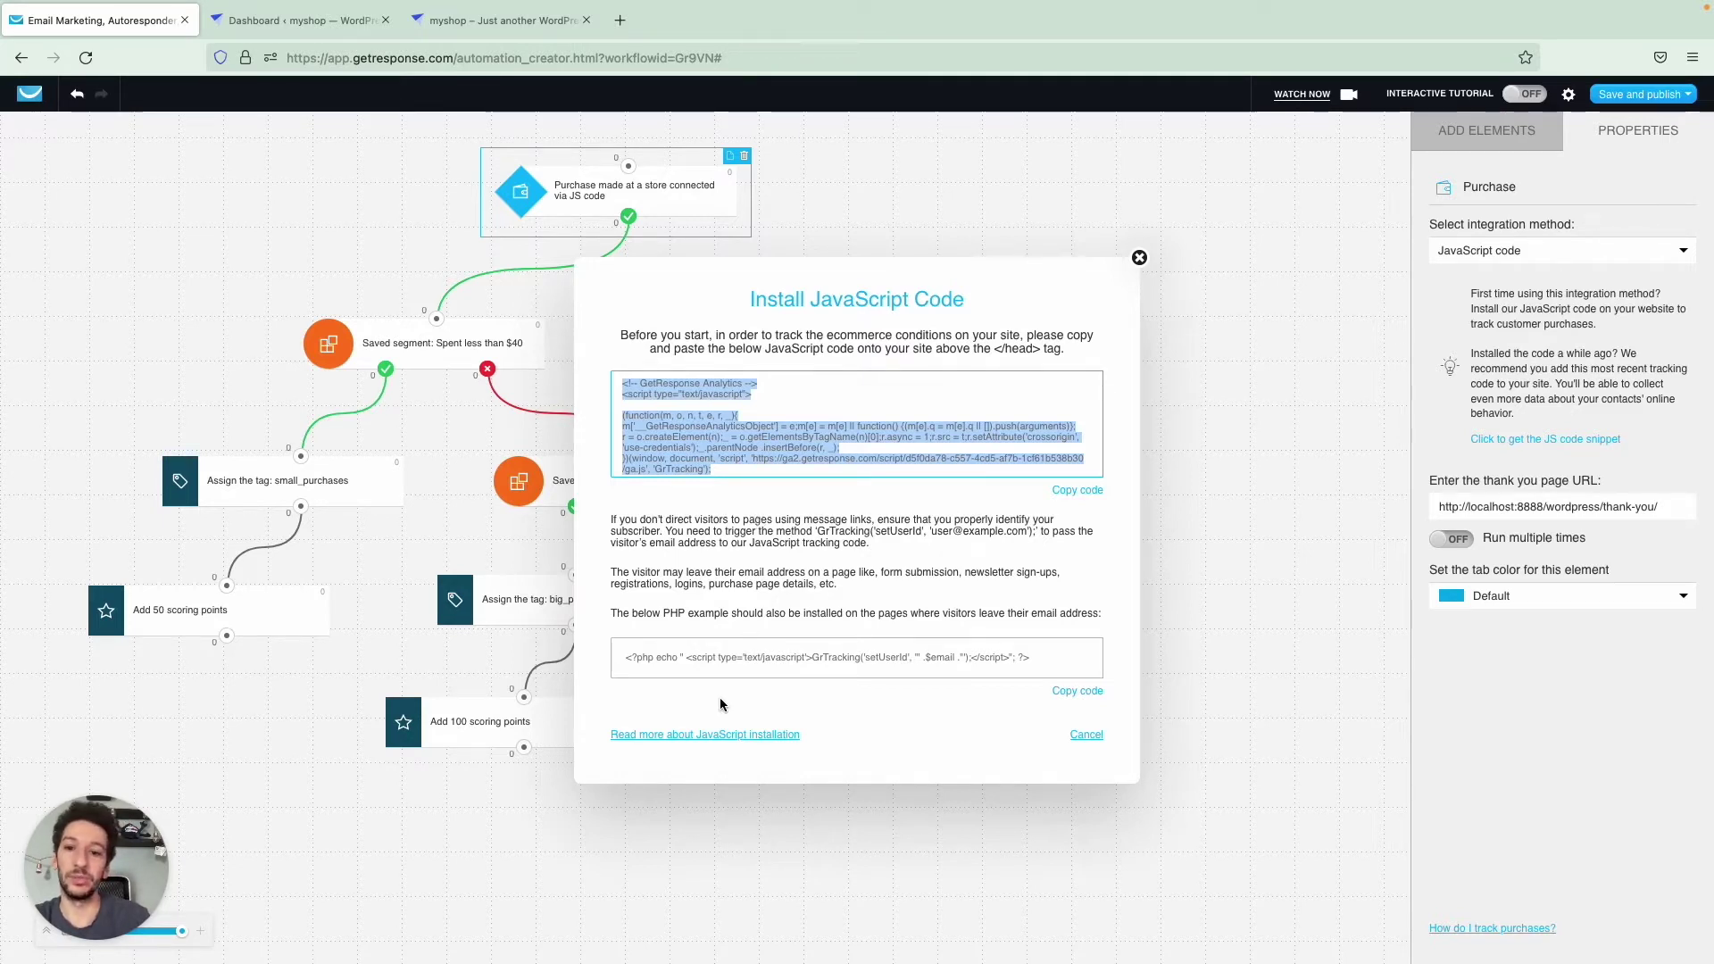
click(677, 662)
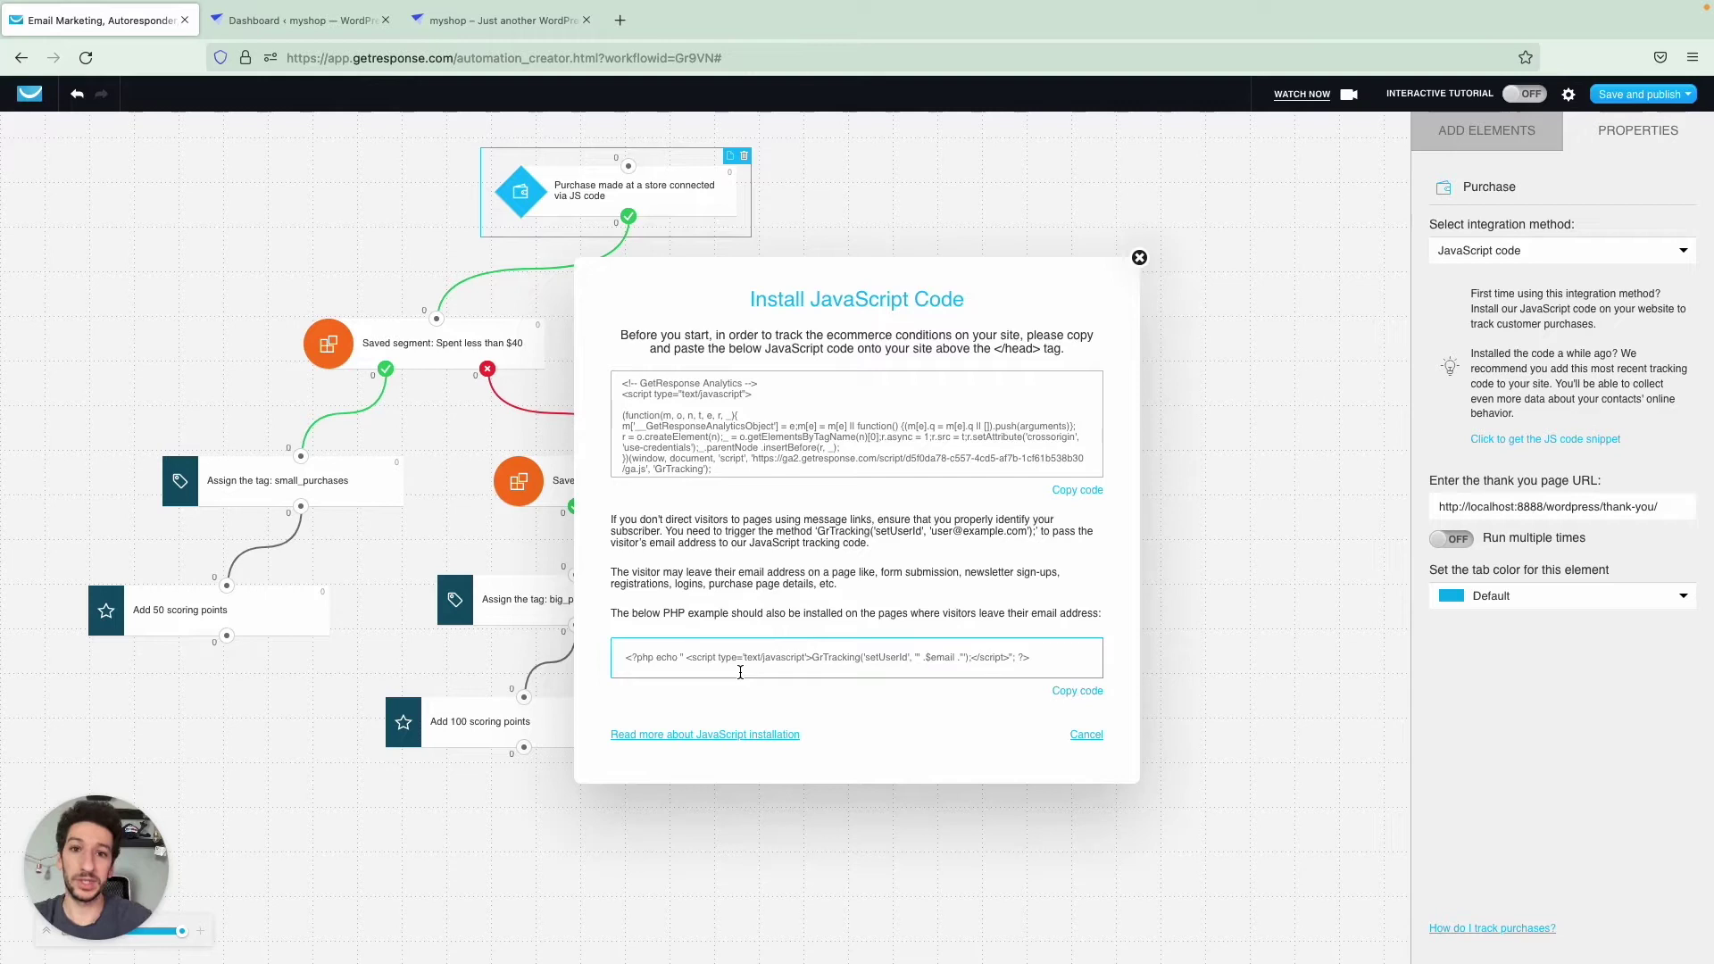
Step: Copy the JavaScript tracking snippet and bring the WordPress dashboard to the front
click(1084, 692)
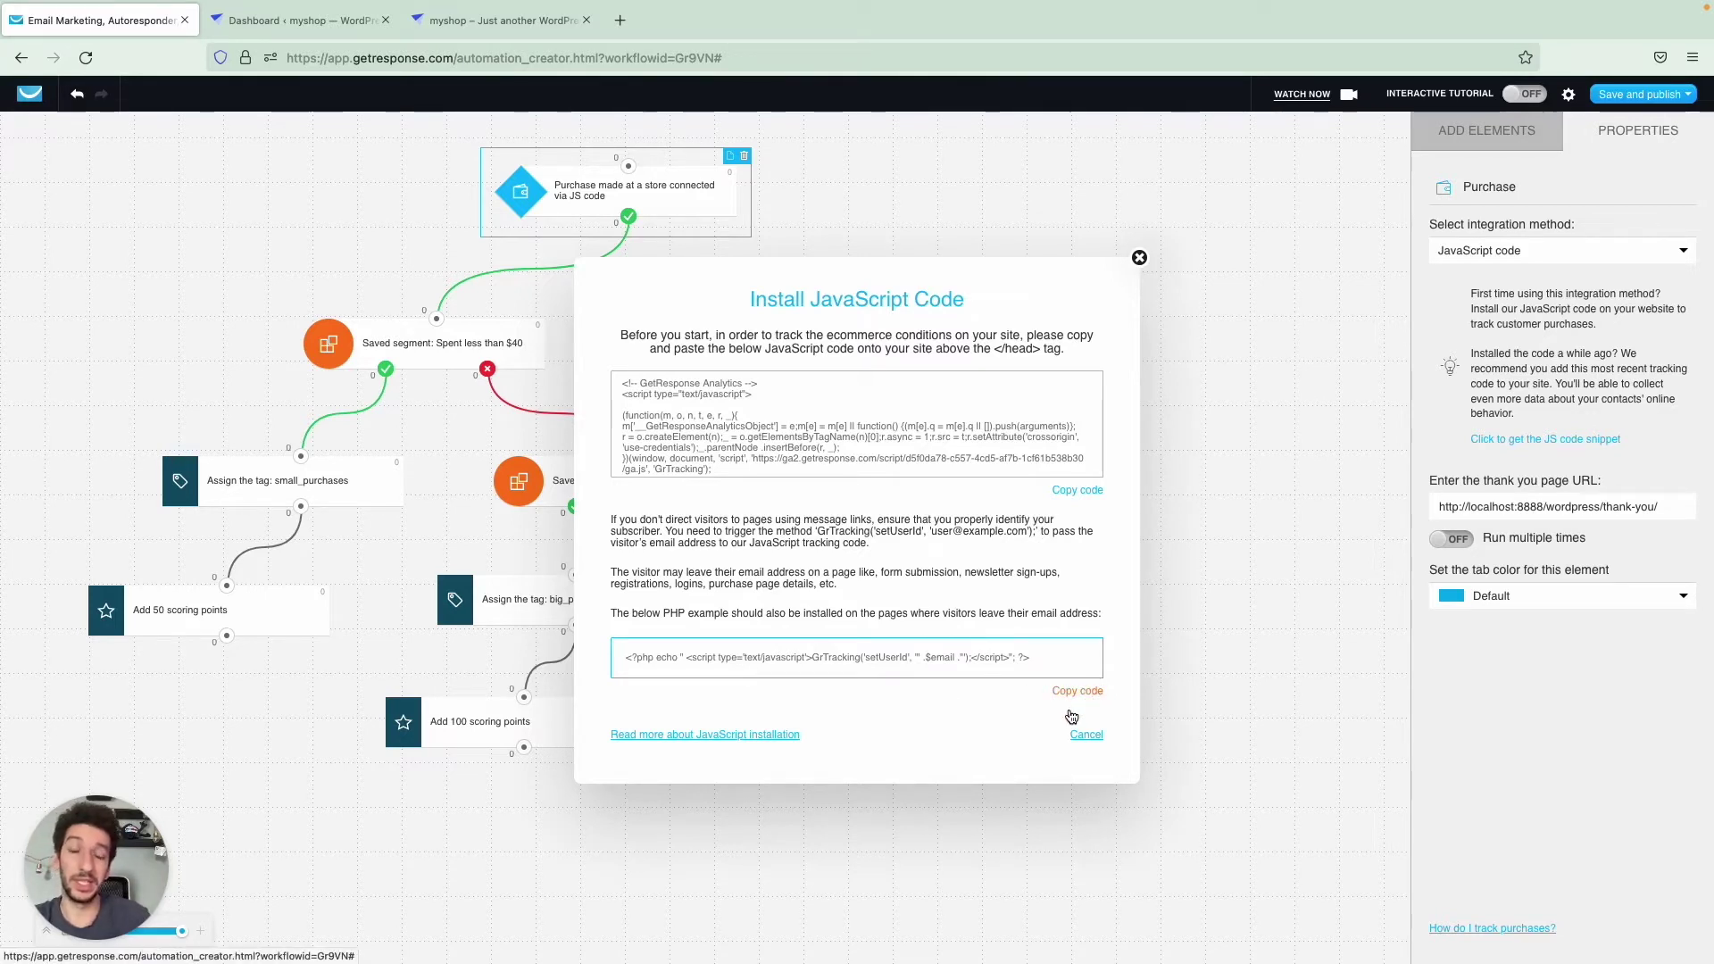
click(1060, 497)
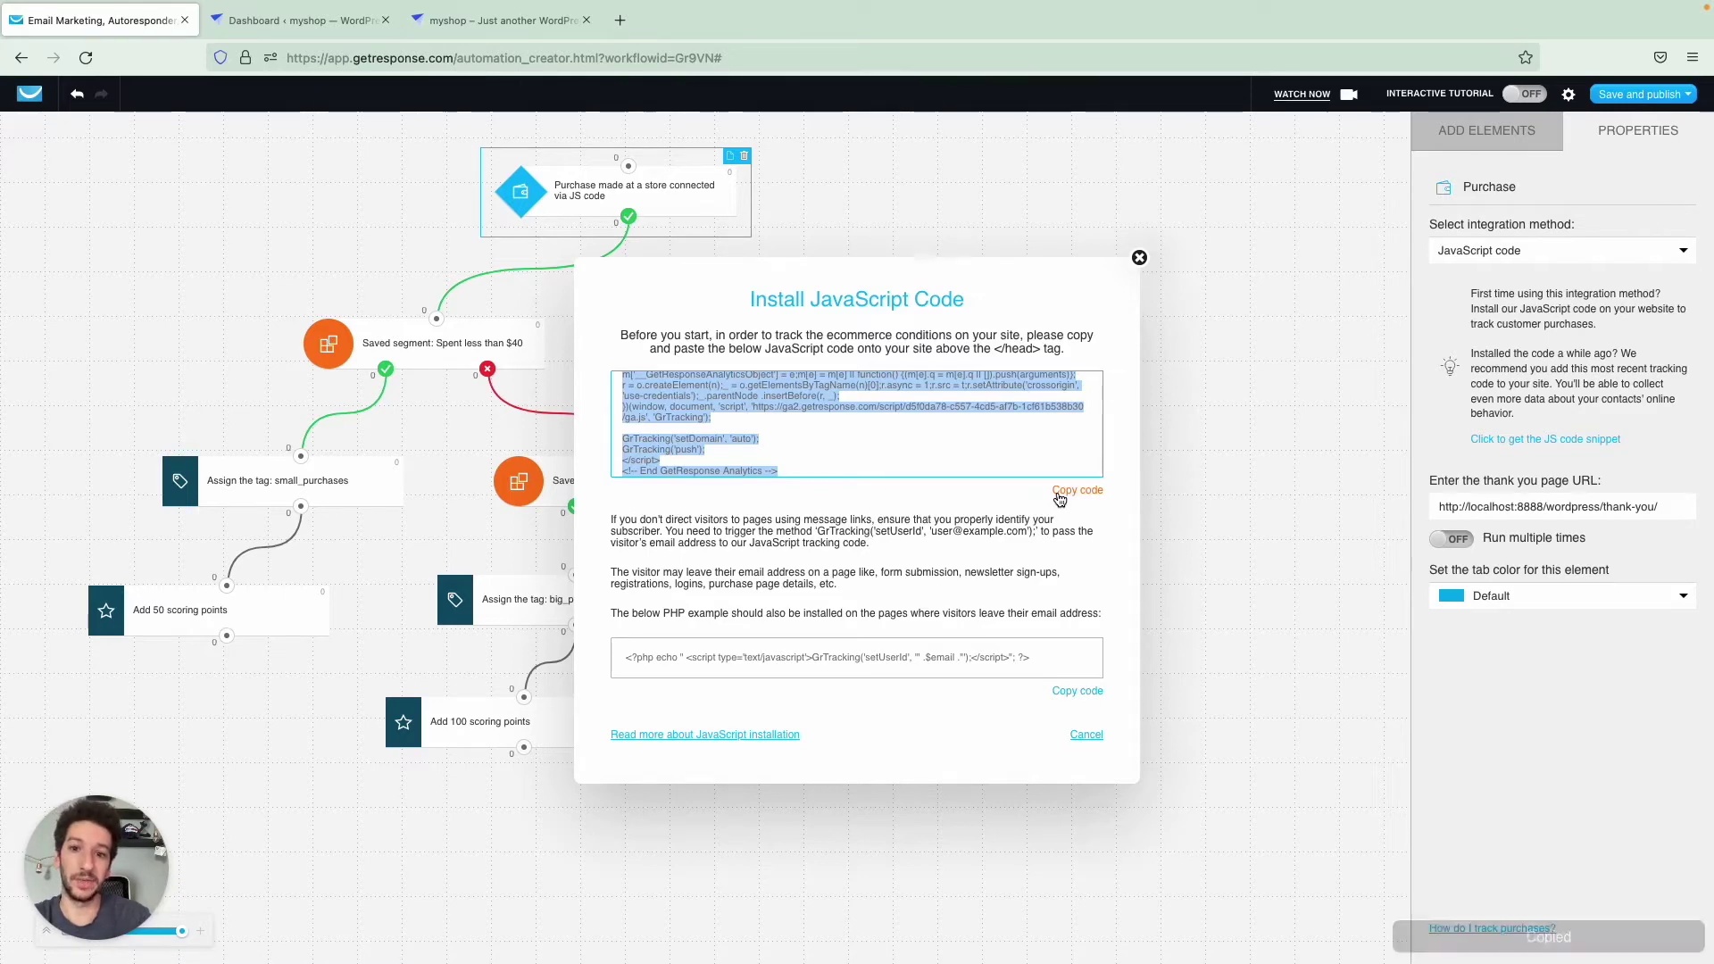
key(ctrl+Tab)
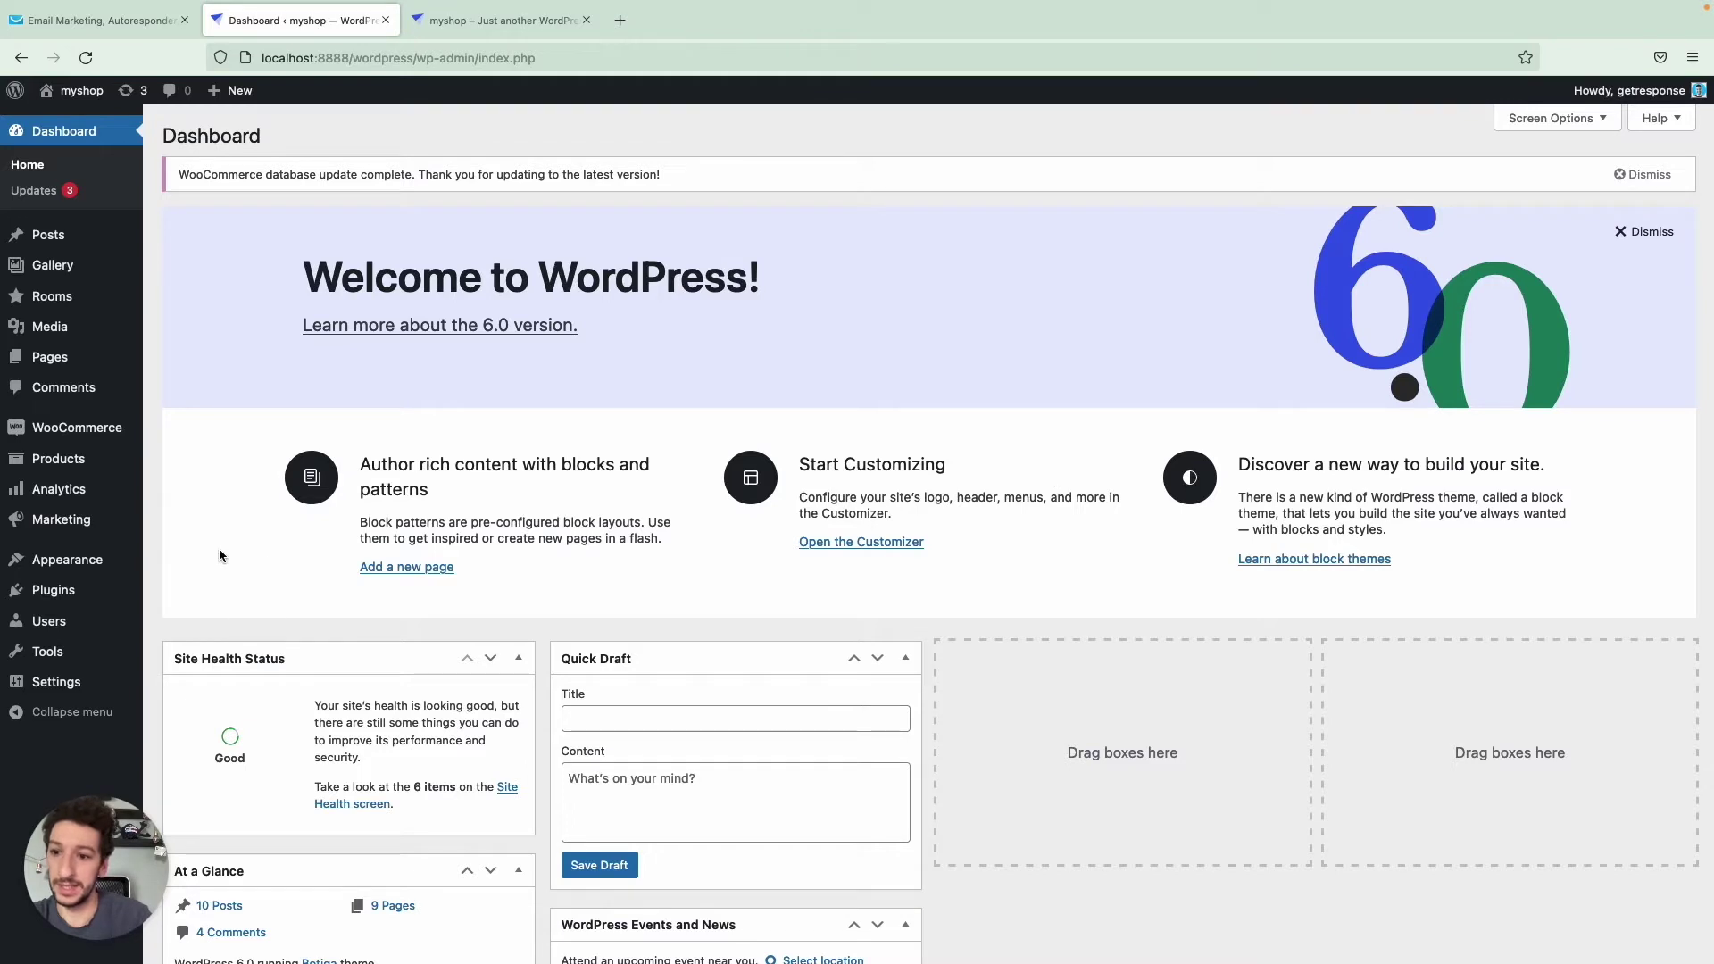
Step: Open the Theme File Editor from the Appearance menu
mouse_move(105, 566)
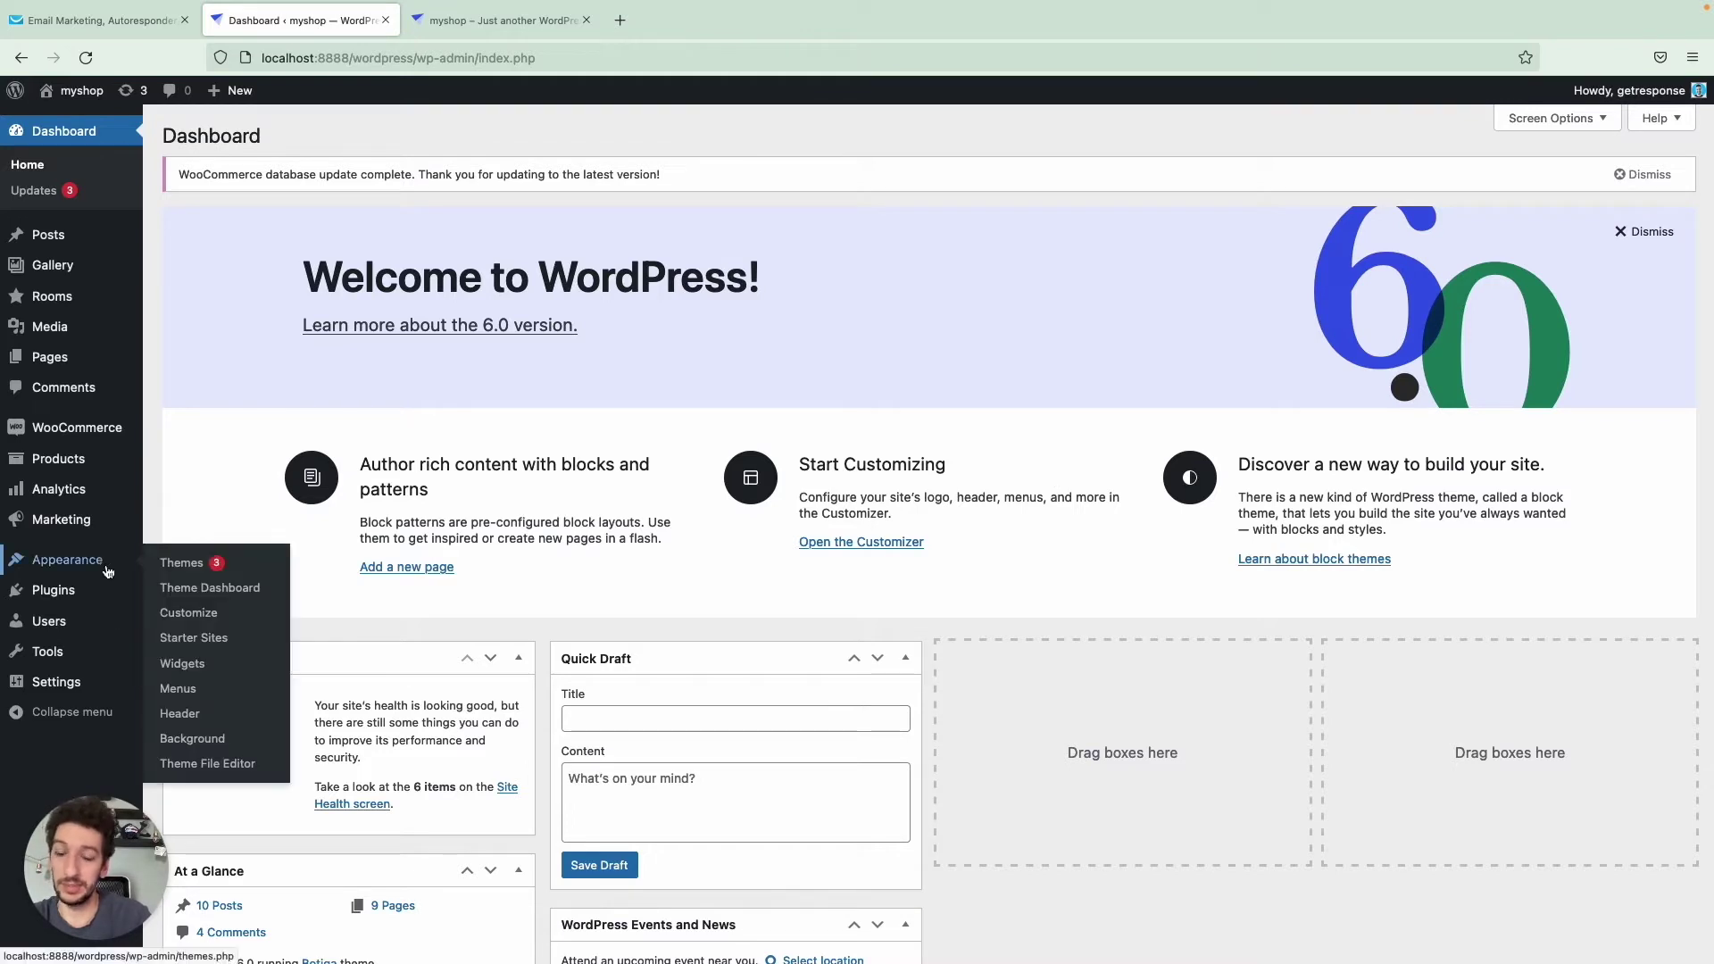
click(201, 764)
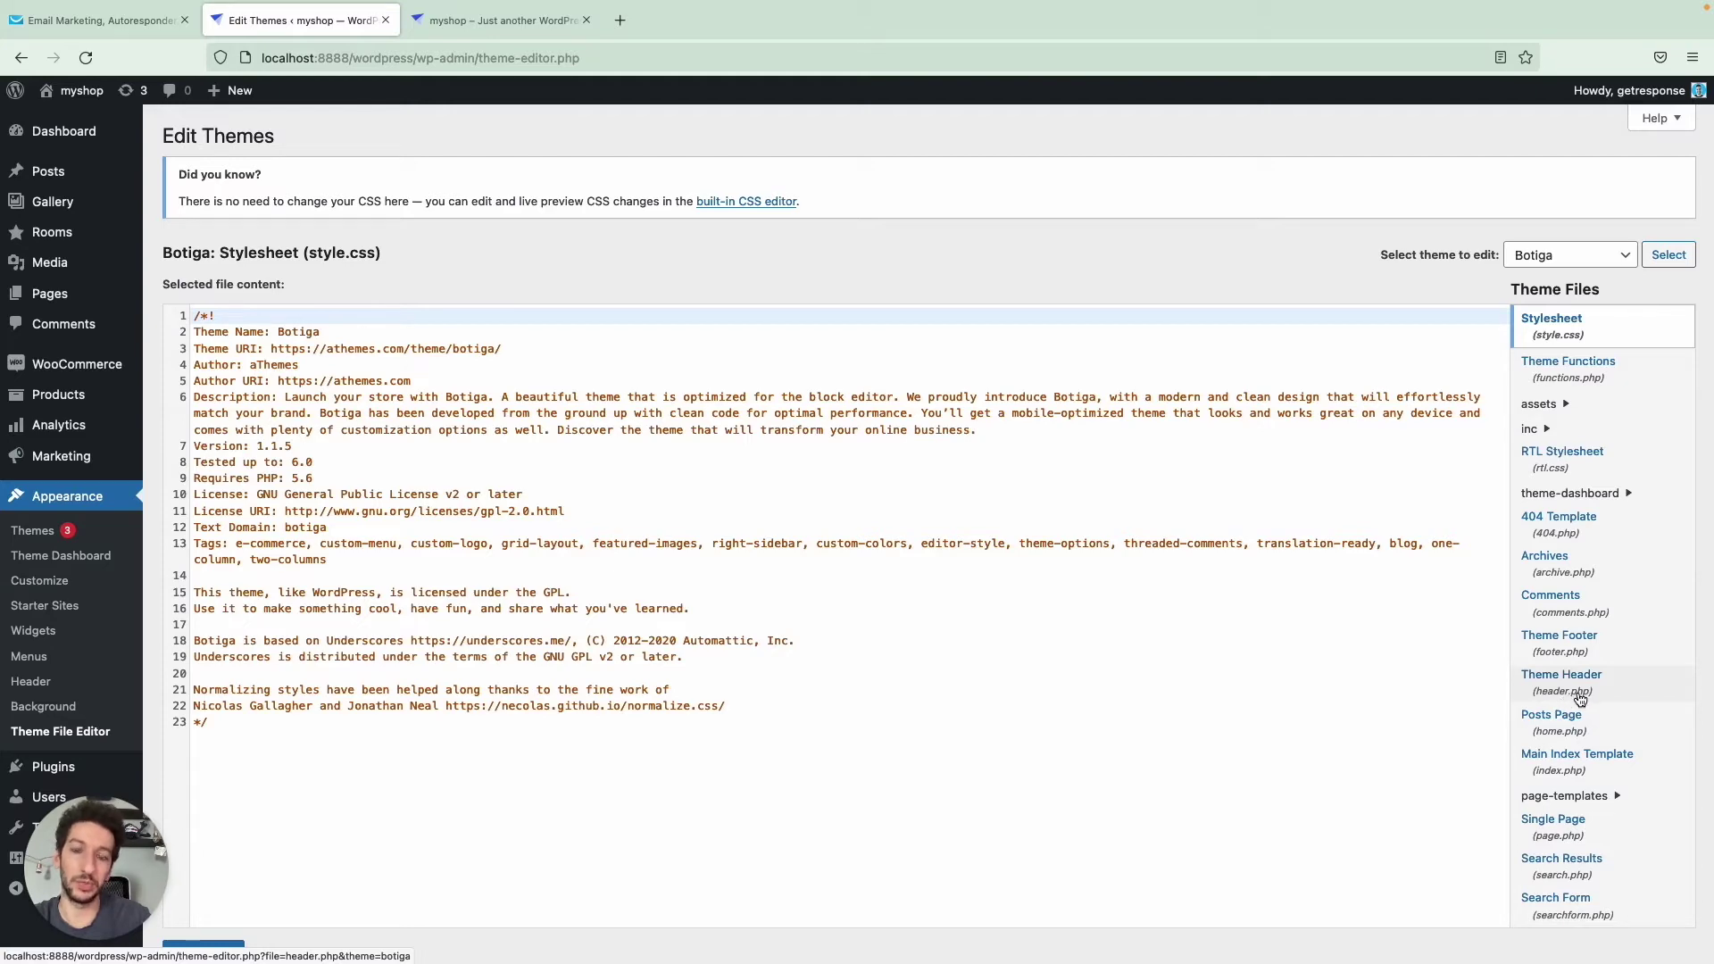
Step: Paste the tracking script on line 21 before </head> in header.php and update the file
click(1576, 693)
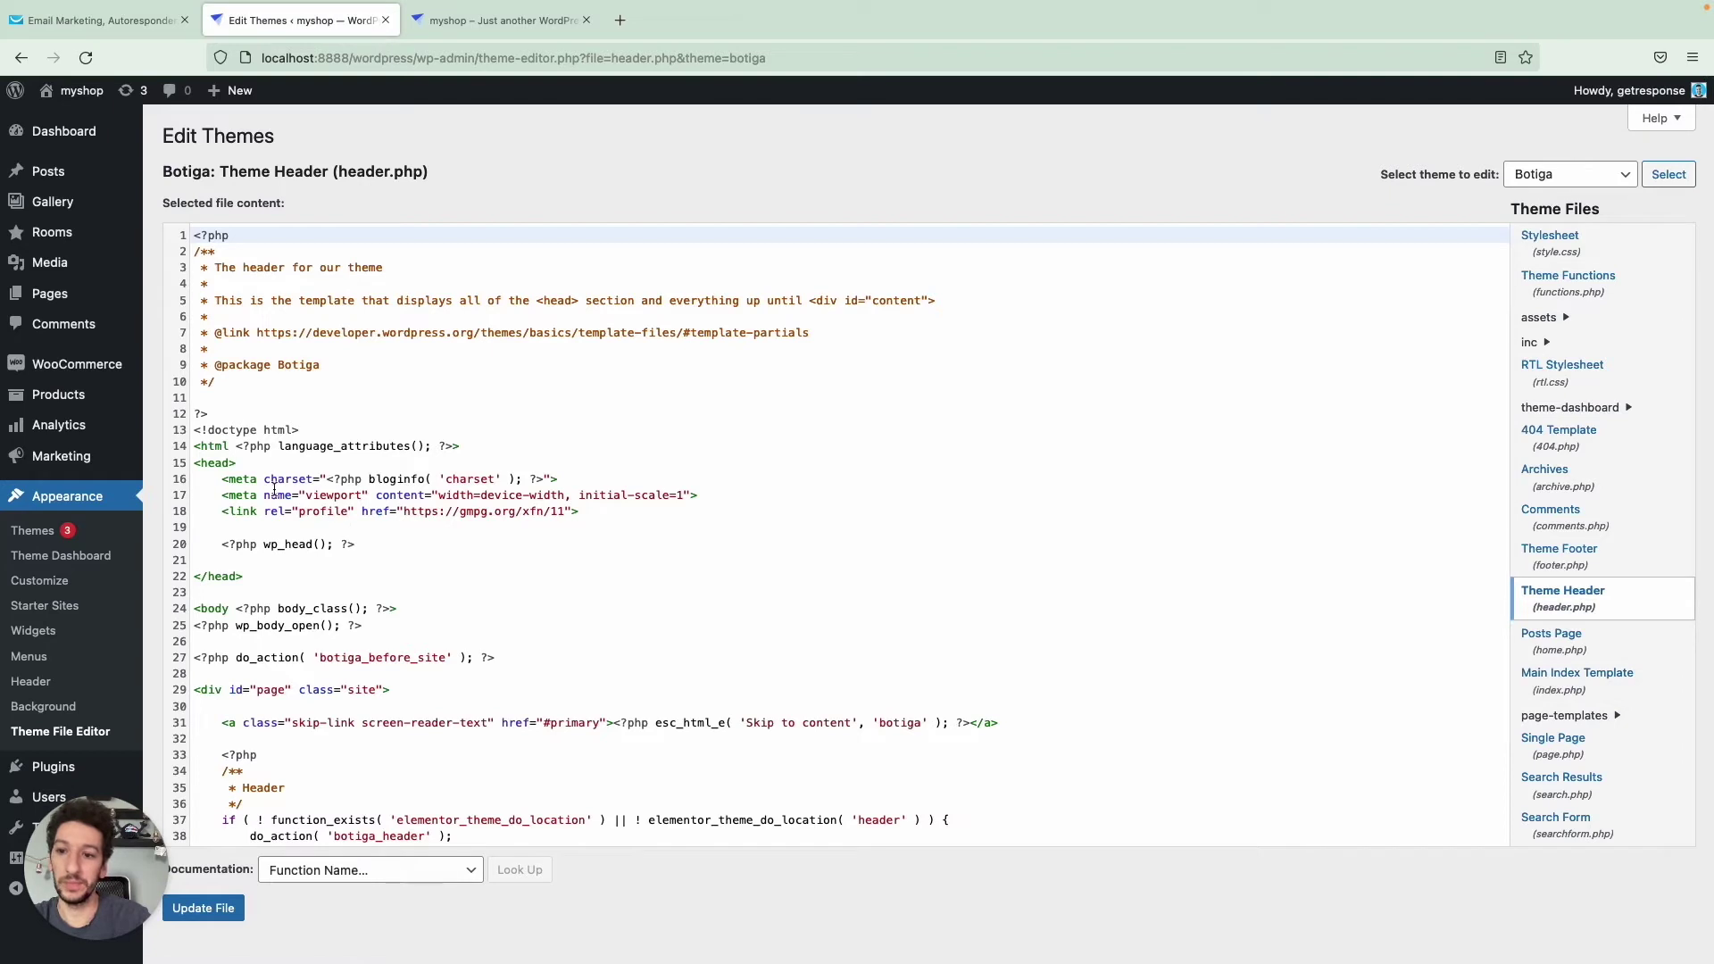
click(184, 460)
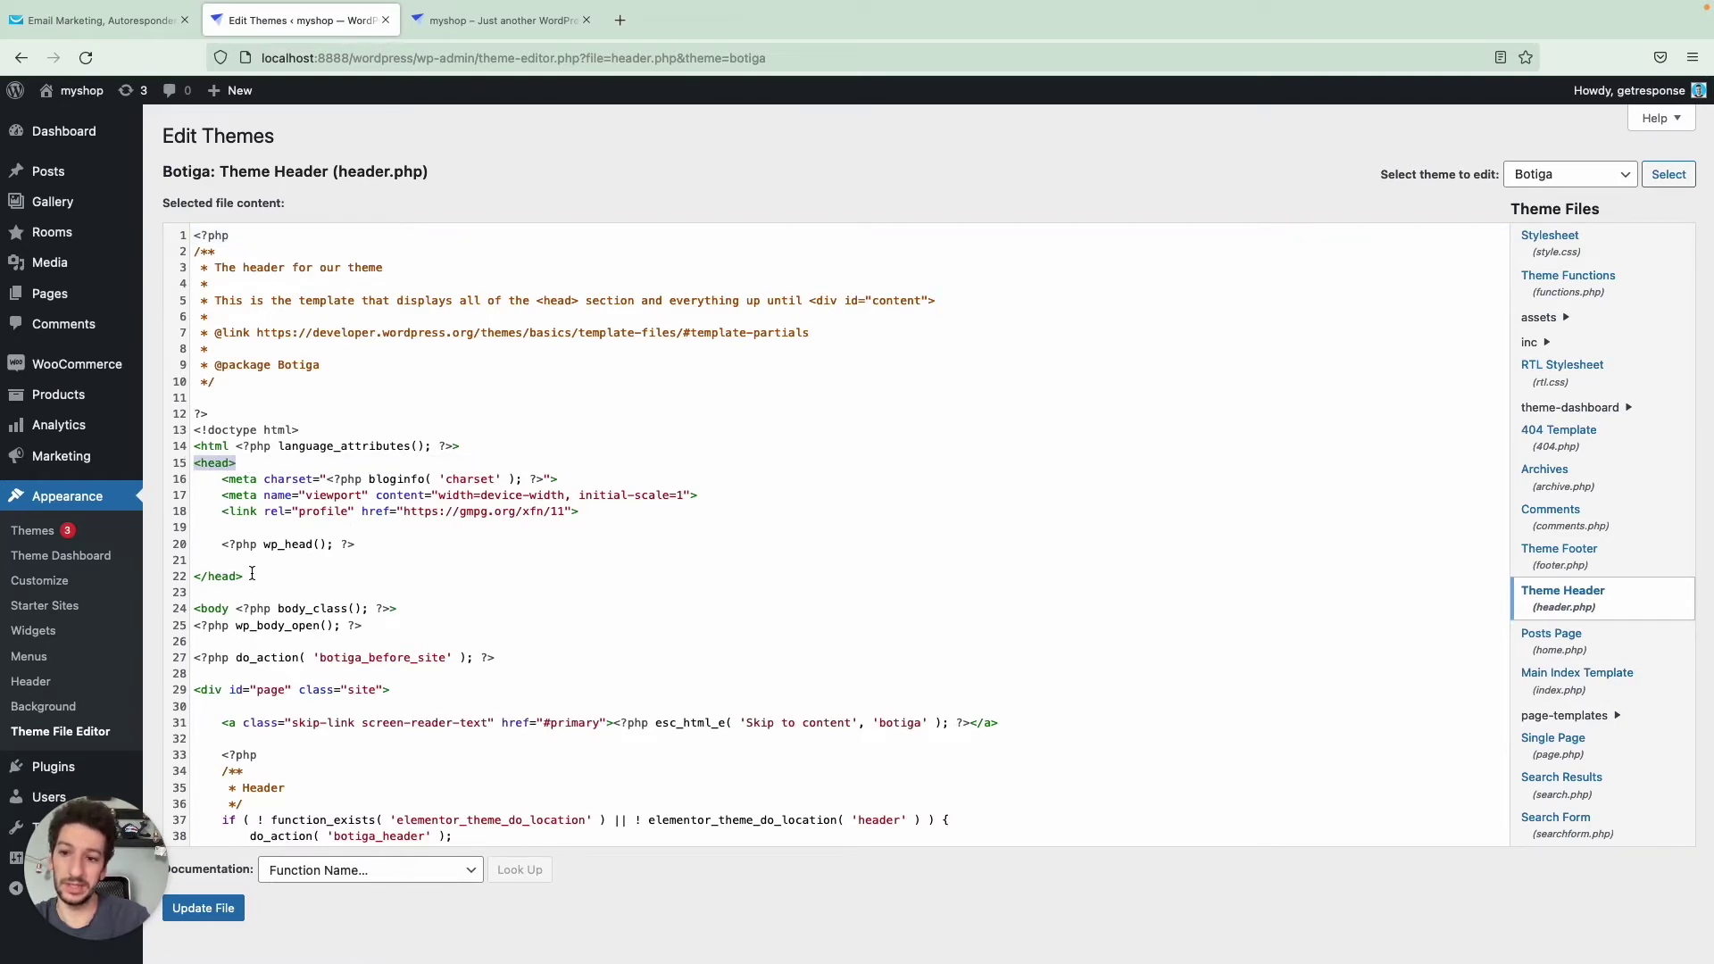
drag(243, 576, 195, 576)
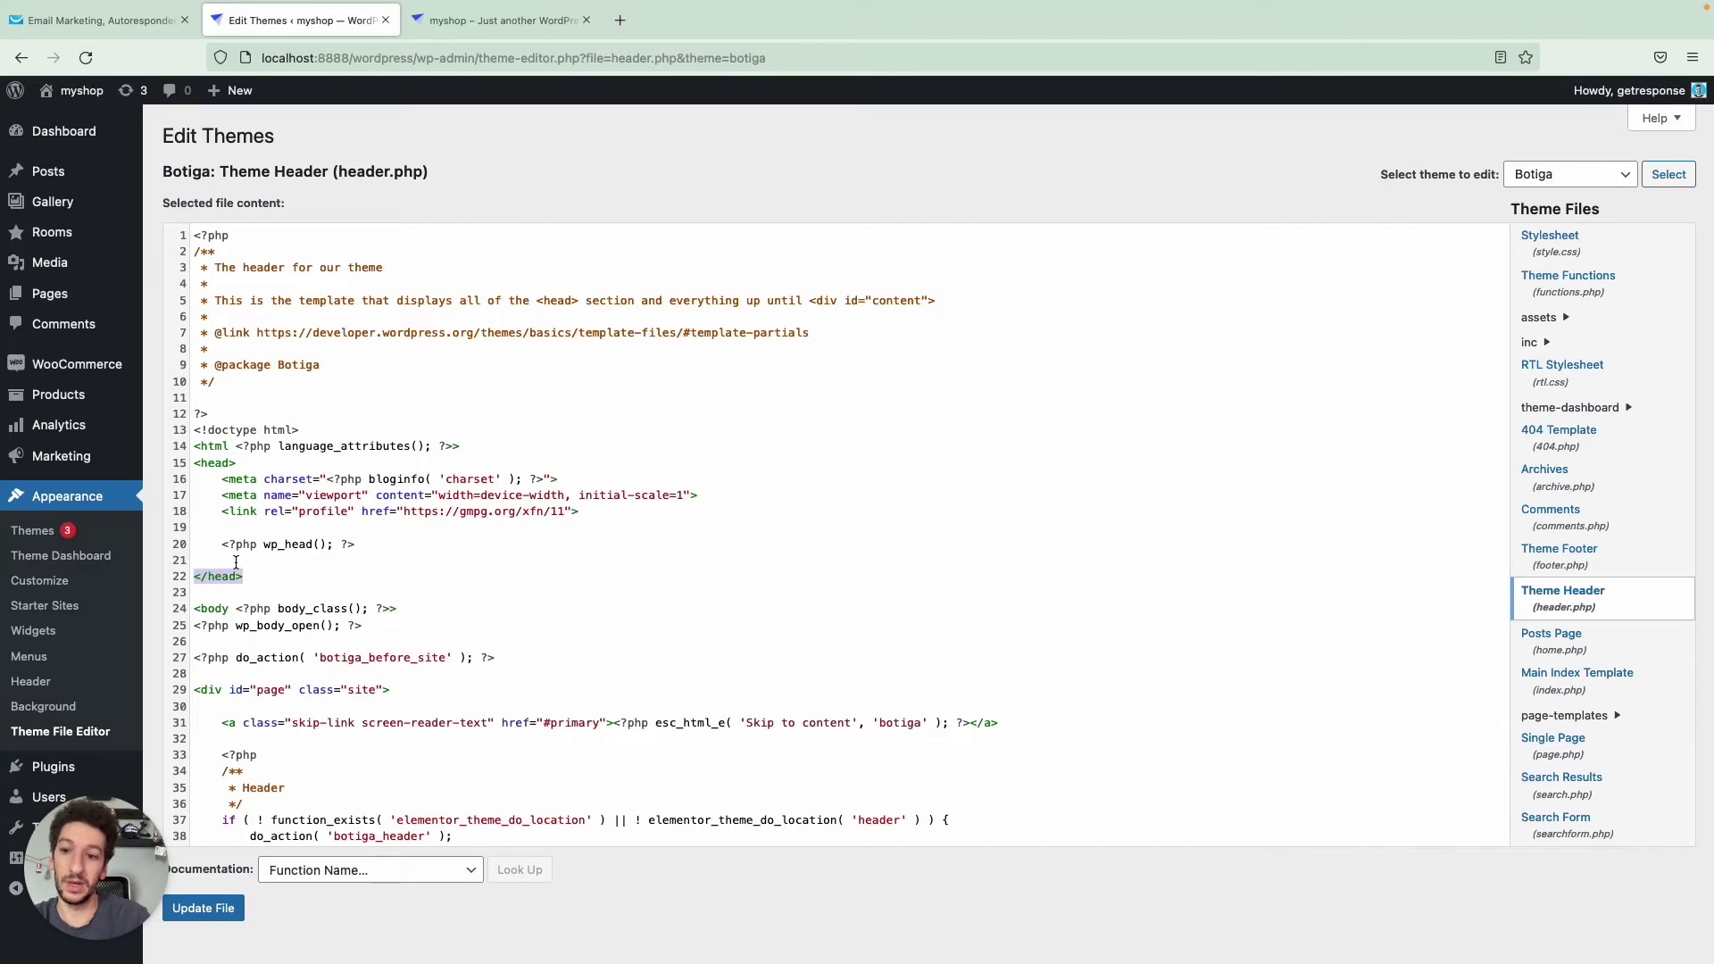
click(236, 562)
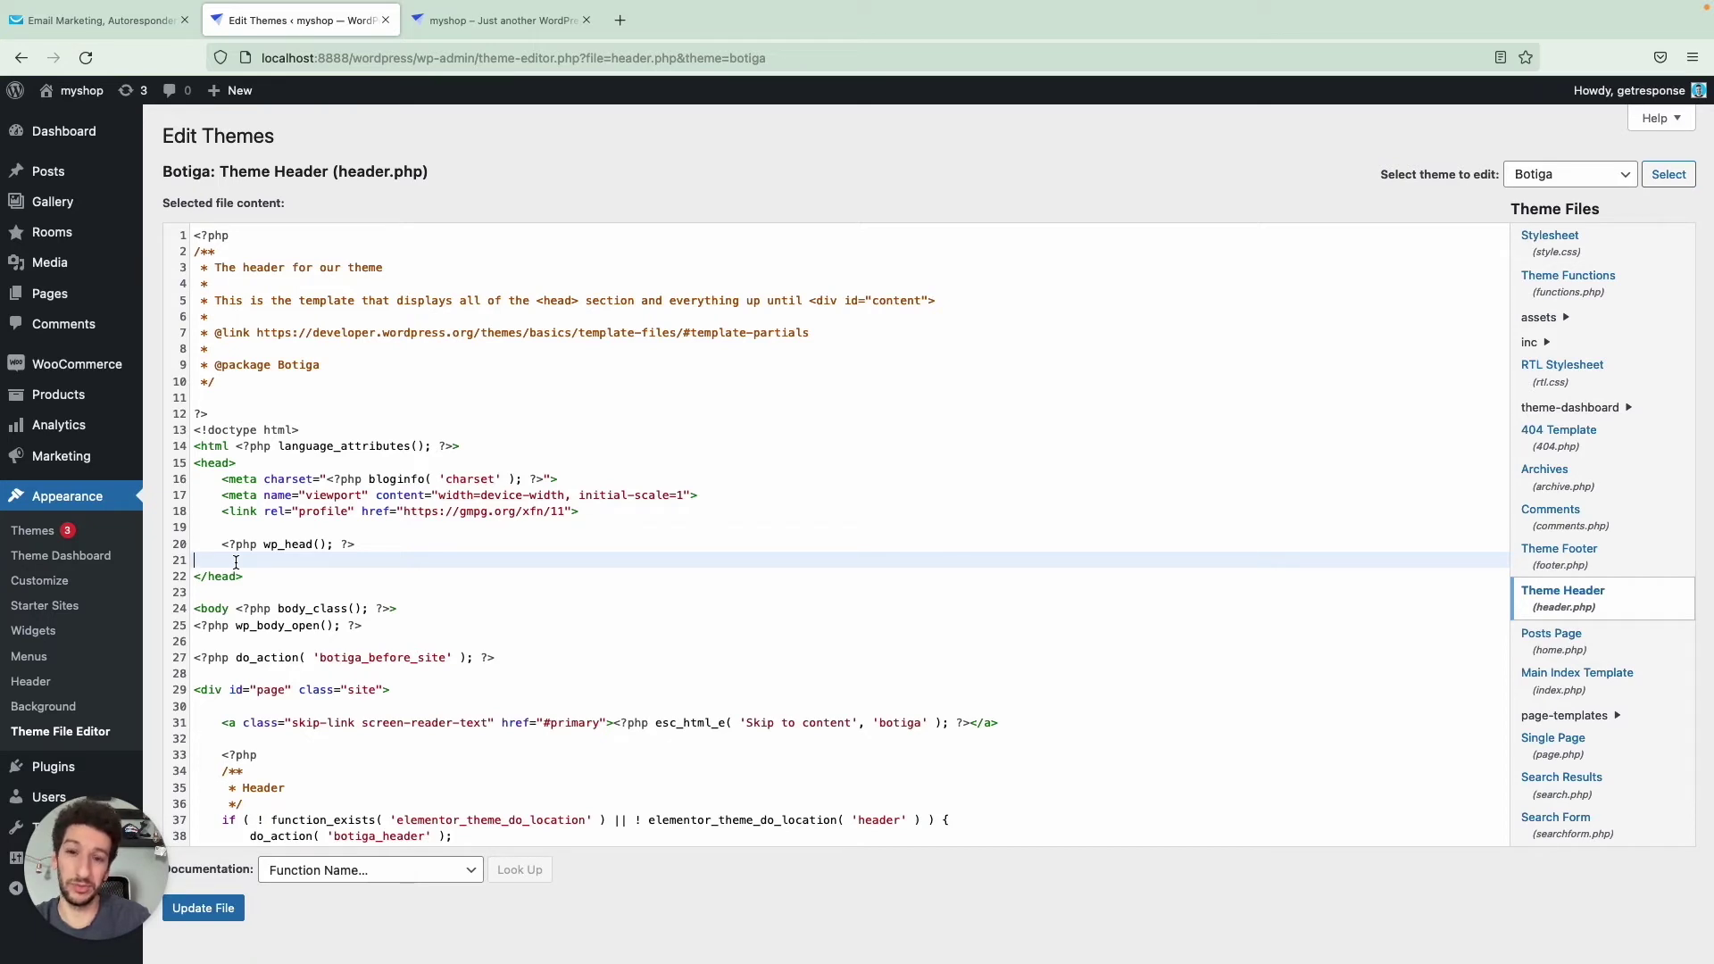
text(<!-- GetResponse Analytics -->   <script type="text/javascript">    (function(m, o, n, t, e, r, _){           m['__GetResponseAnalyticsObject'] = e;m[e] = m[e] || function() {(m[e].q = m[e].q || []).push(arguments)};           r = o.createElement(n);_ = o.getElementsByTagName(n)[0];r.async = 1;r.src = t;r.setAttribute('crossorigin', 'use-credentials');_.parentNode .insertBefore(r, _);       })(window, document, 'script', 'https://ga2.getresponse.com/script/d5f0da78-c557-4cd5-af7b-1cf61b538b30/ga.js', 'GrTracking');         GrTracking('setDomain', 'auto');        GrTracking('push');   </script>   <!-- End GetResponse Analytics -->)
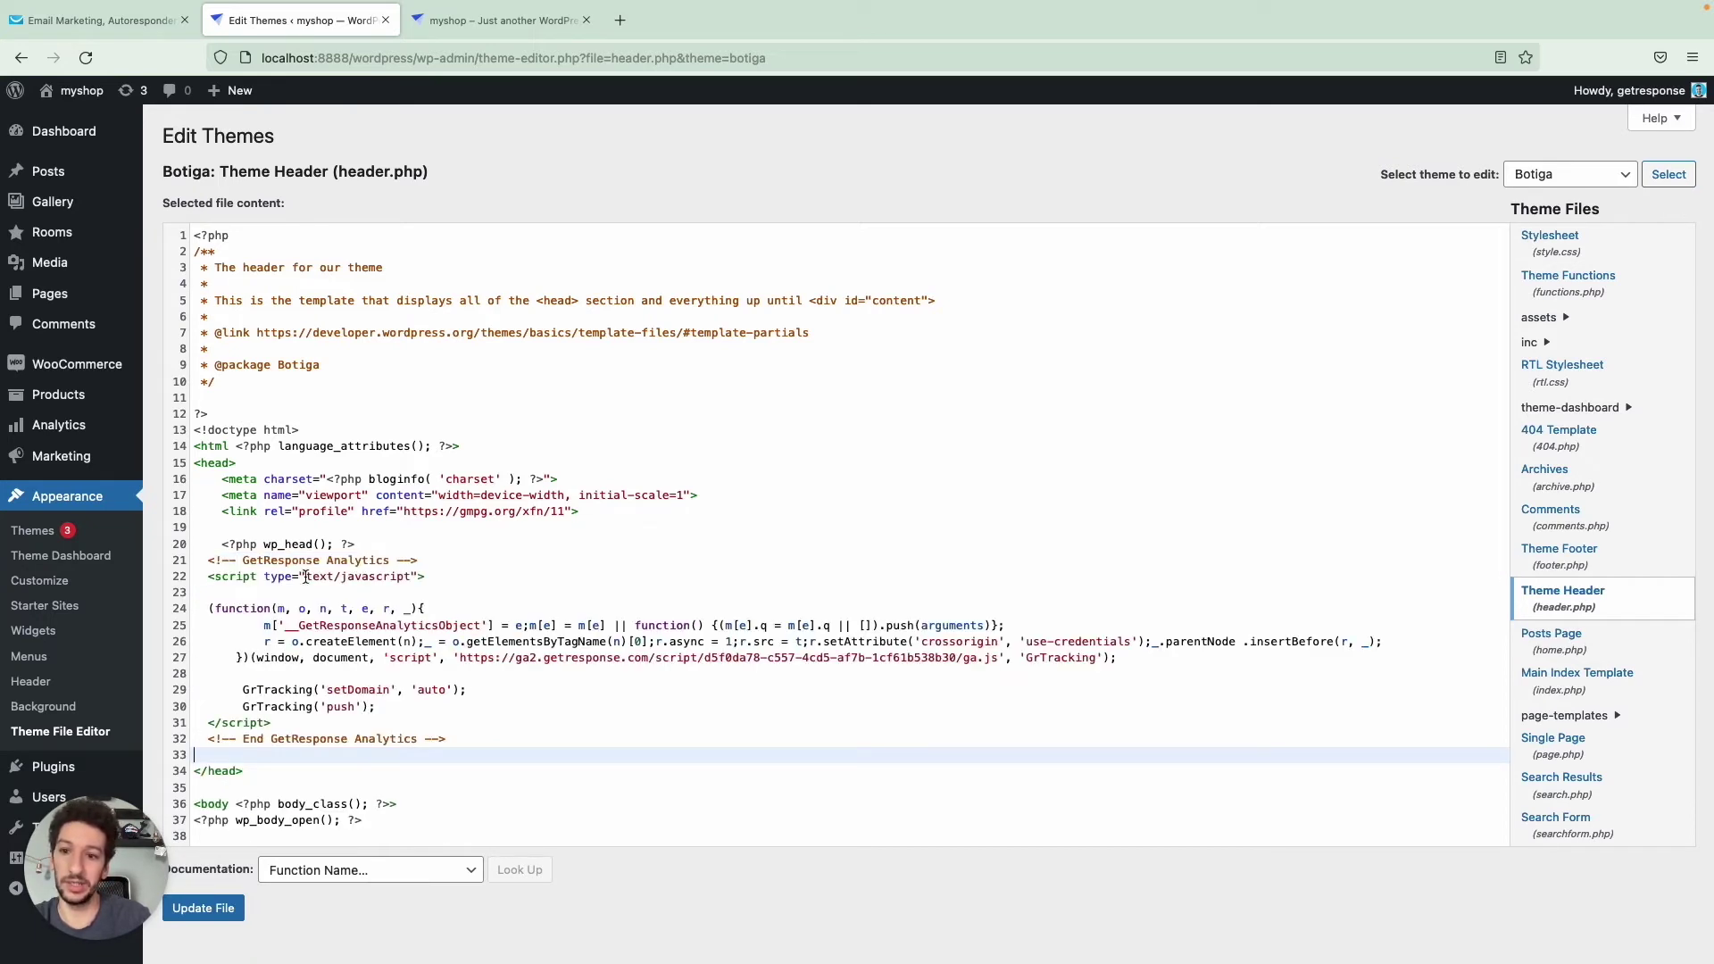
click(219, 915)
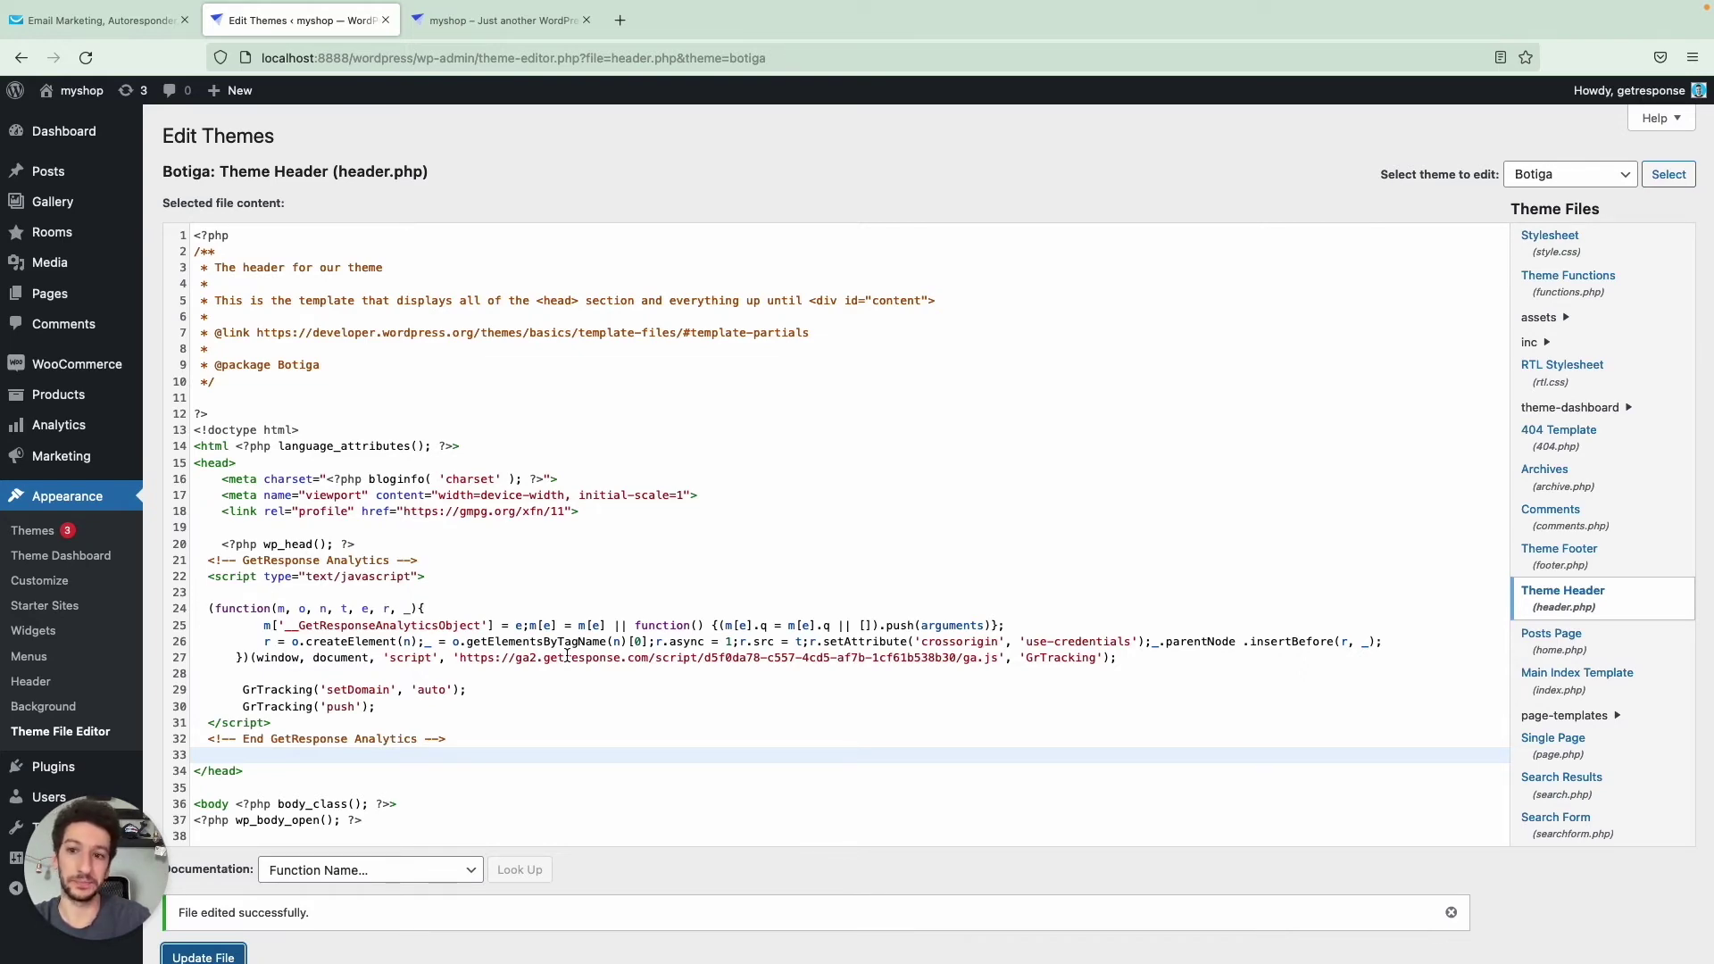
key(ctrl+shift+Tab)
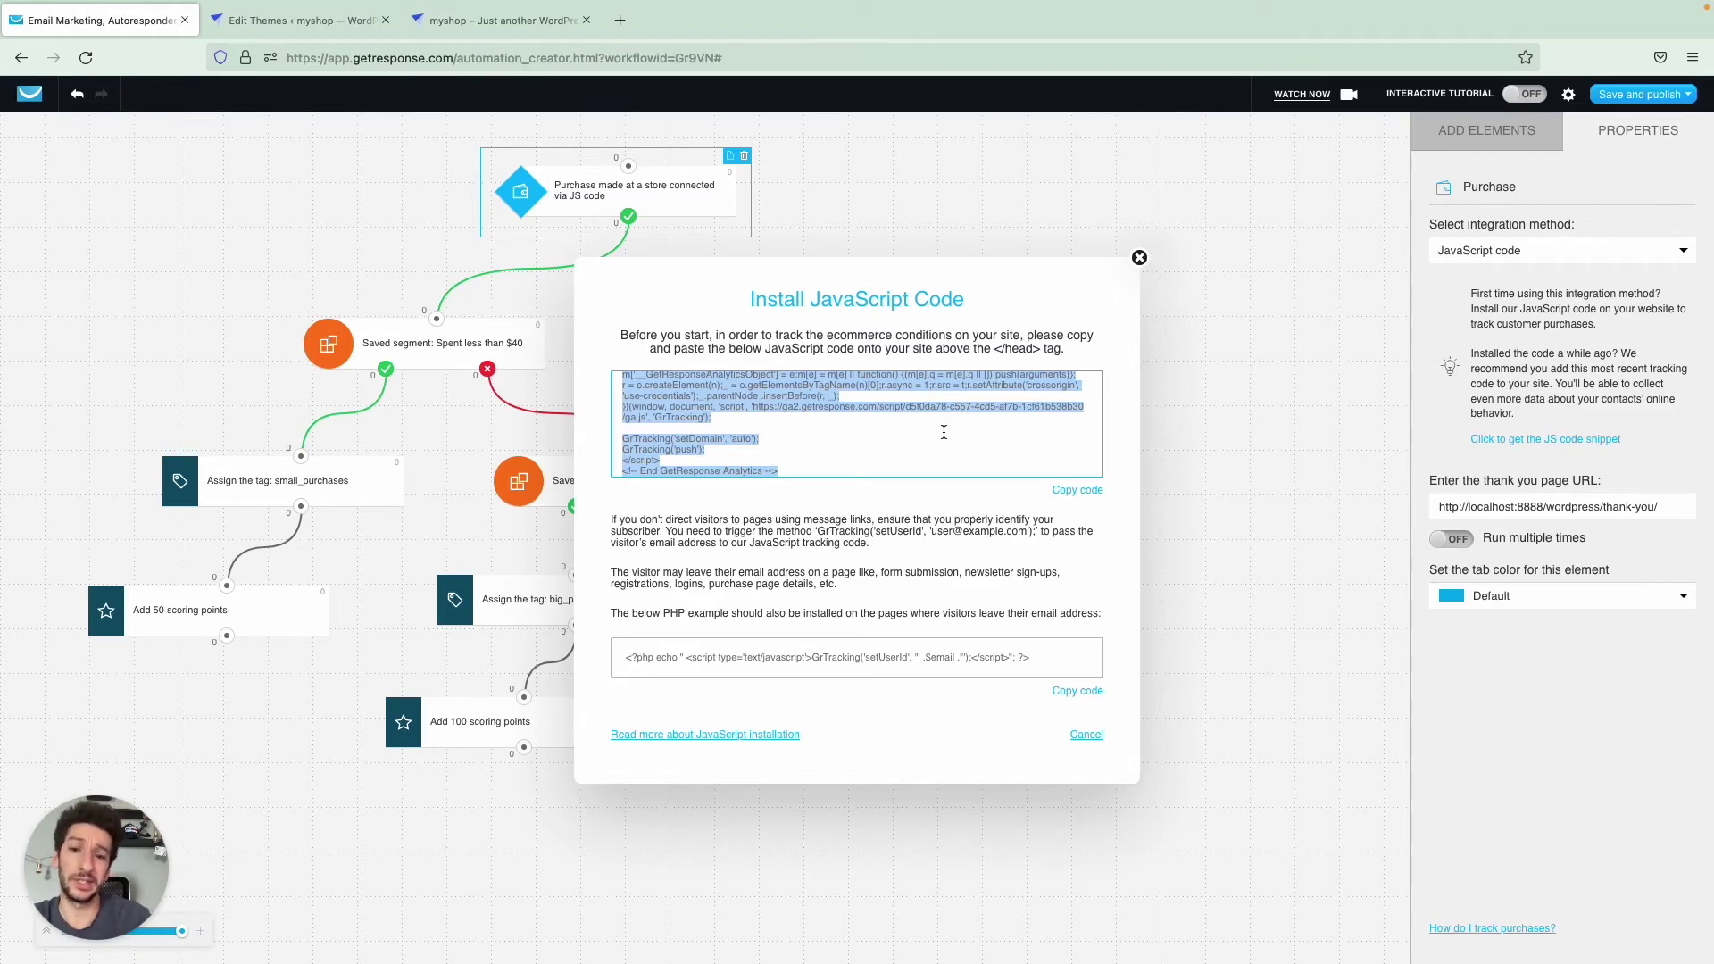
Step: Close the code dialog, add a Link clicked? condition above Purchase, then delete it
click(1139, 258)
drag(731, 226, 810, 300)
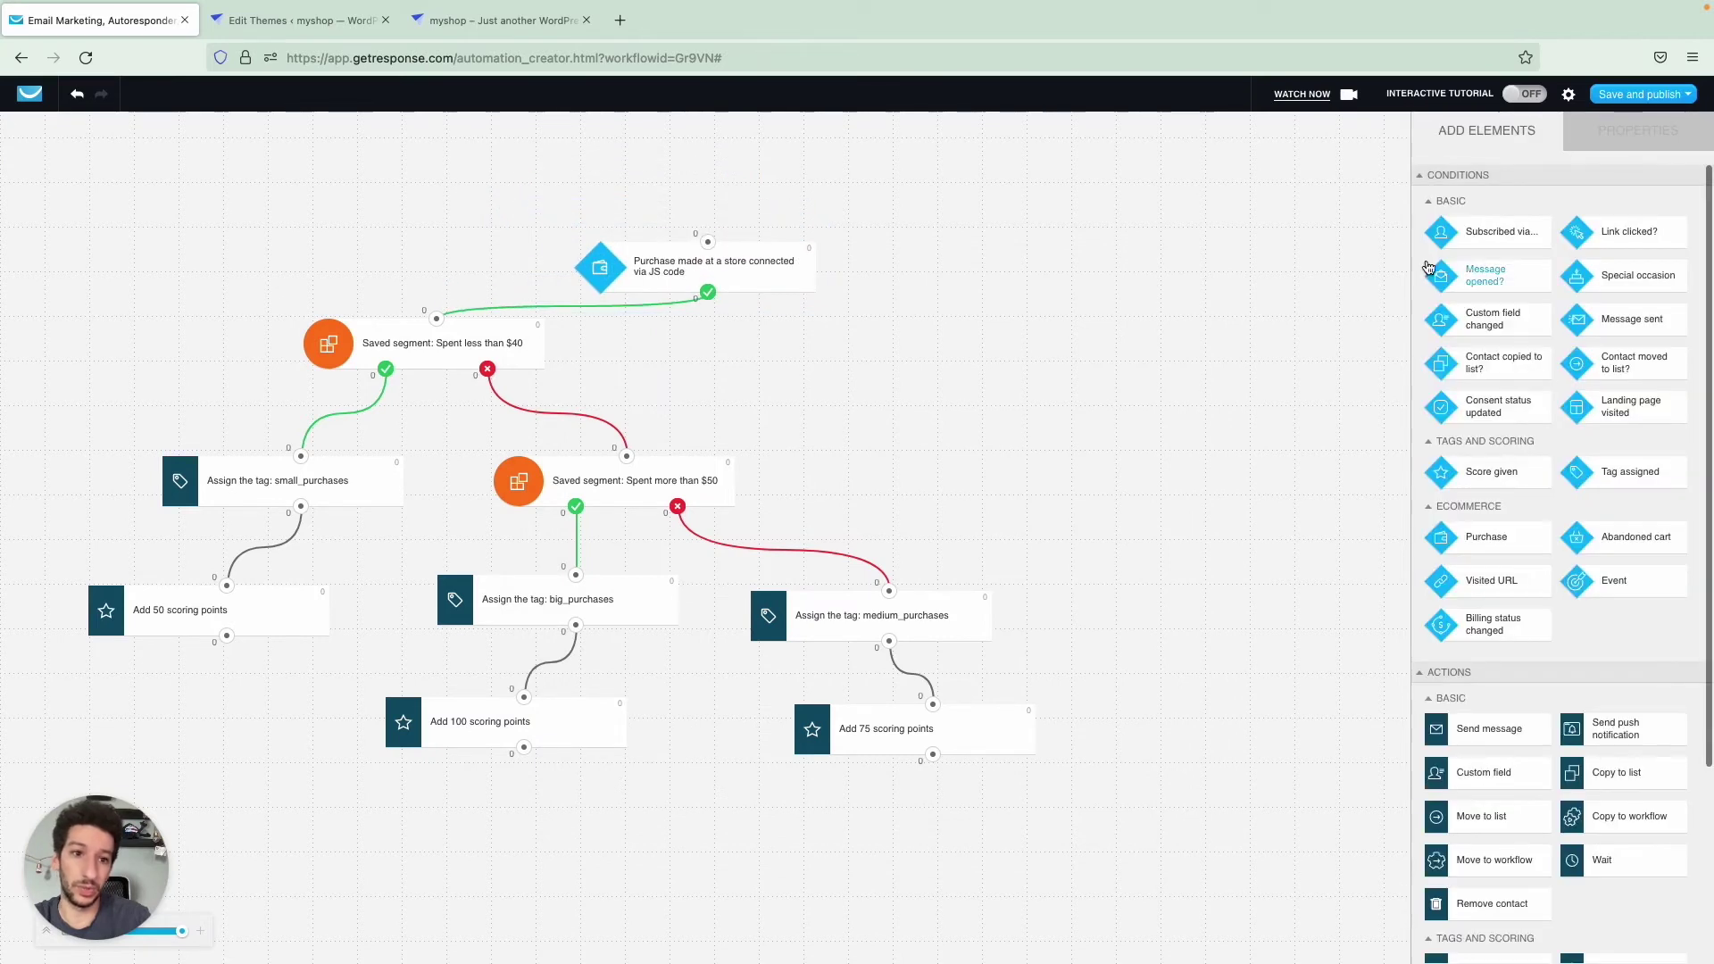
drag(1599, 232, 709, 245)
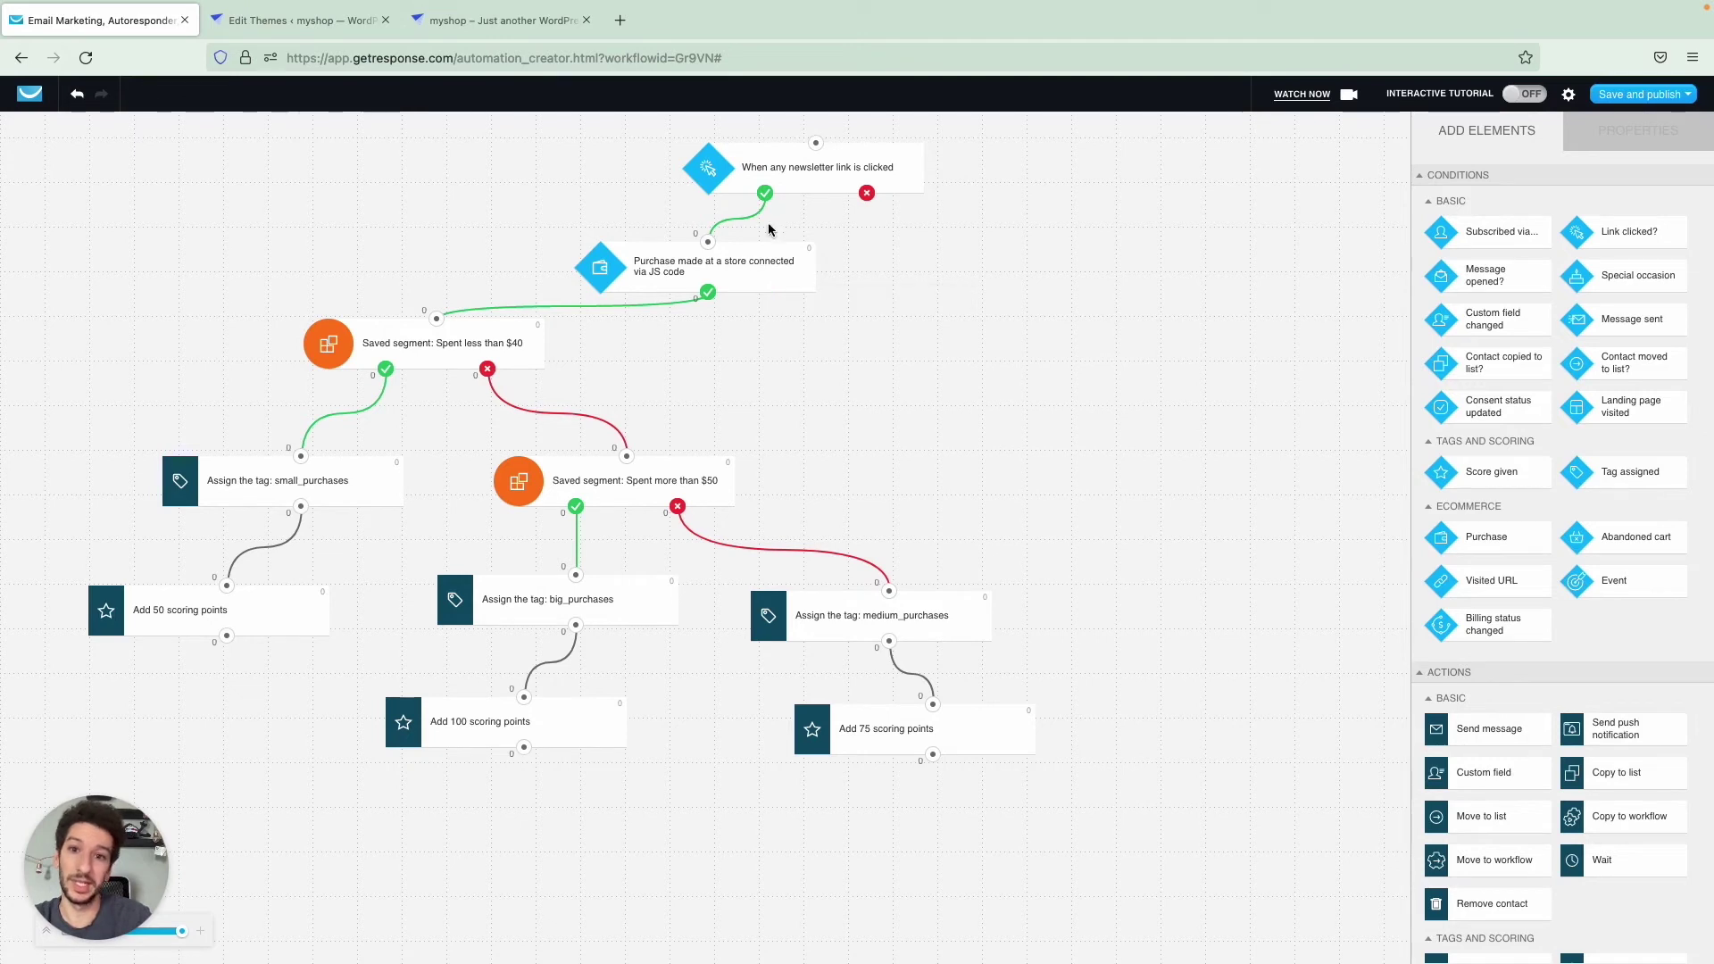
click(797, 185)
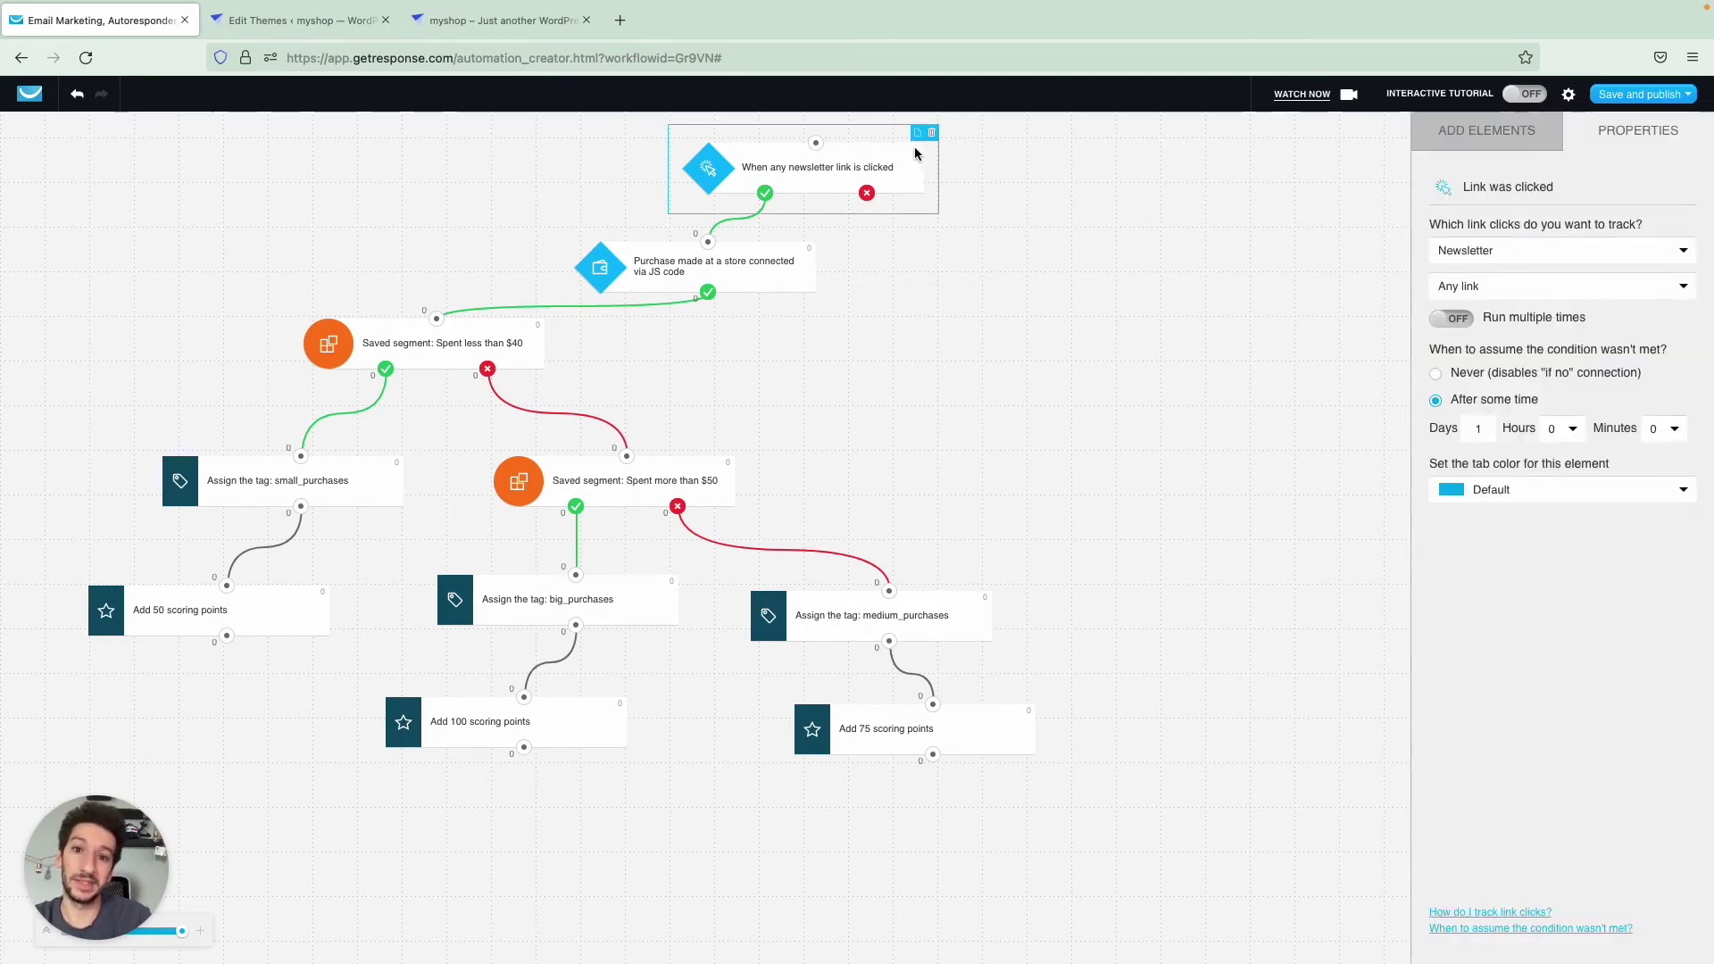
click(807, 256)
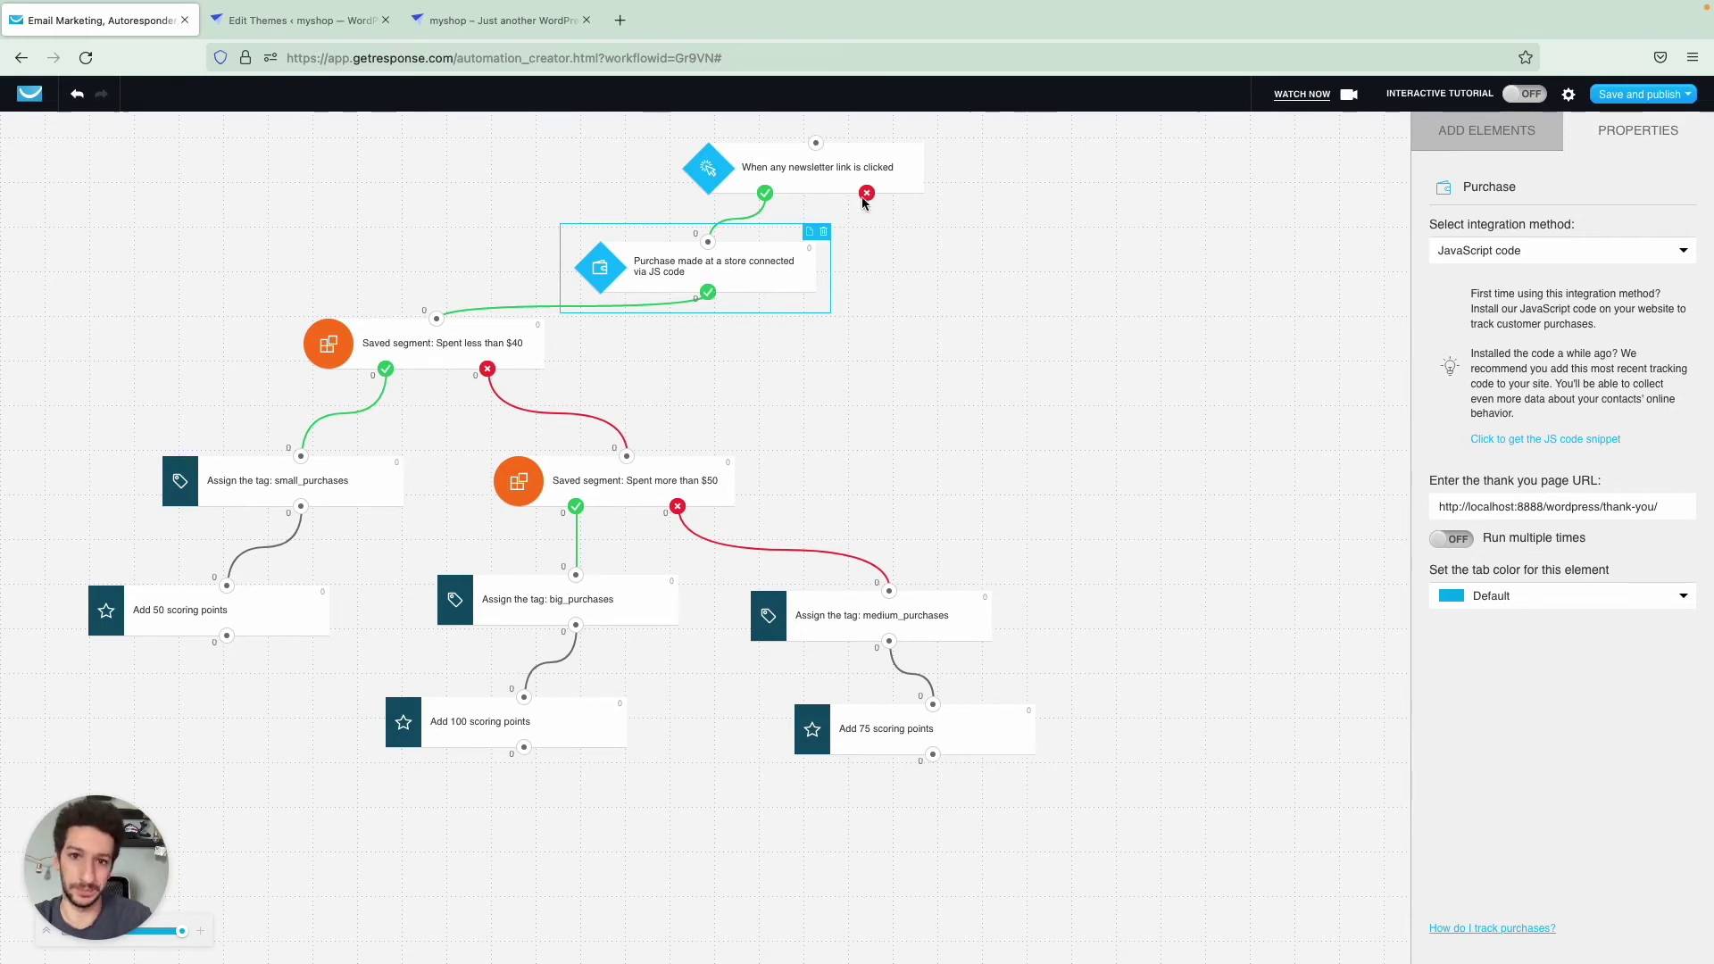
click(844, 176)
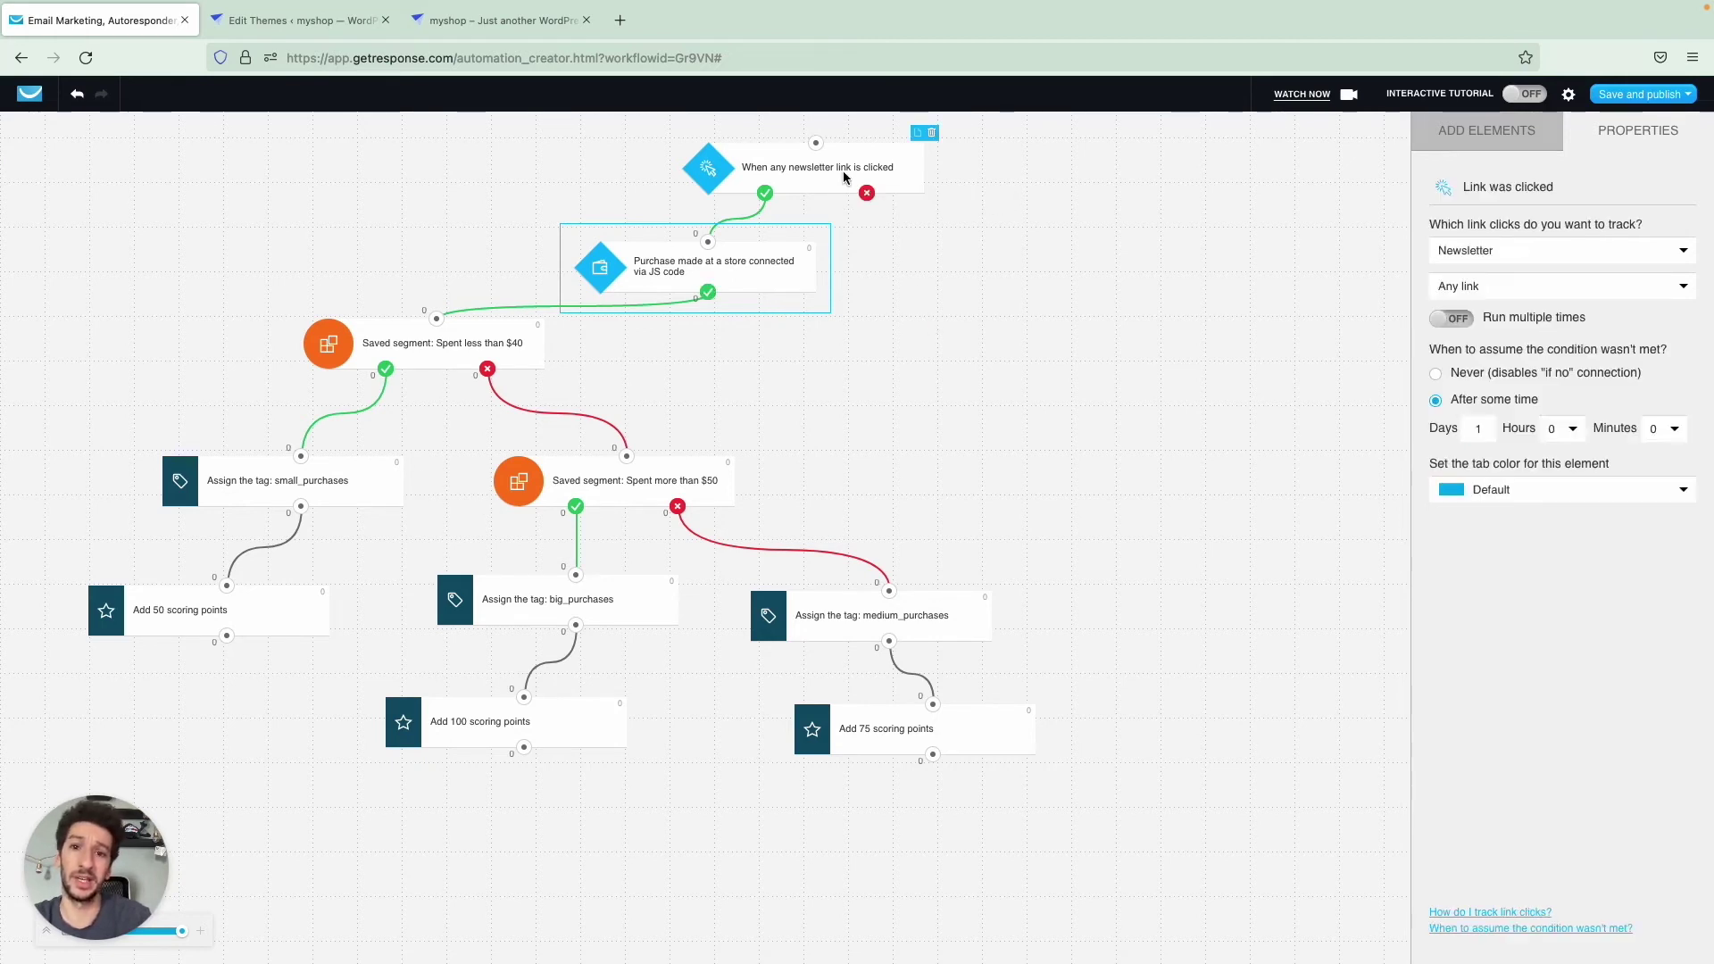
click(932, 133)
Step: Move the Purchase trigger back to the top of the workflow canvas
drag(760, 274, 696, 205)
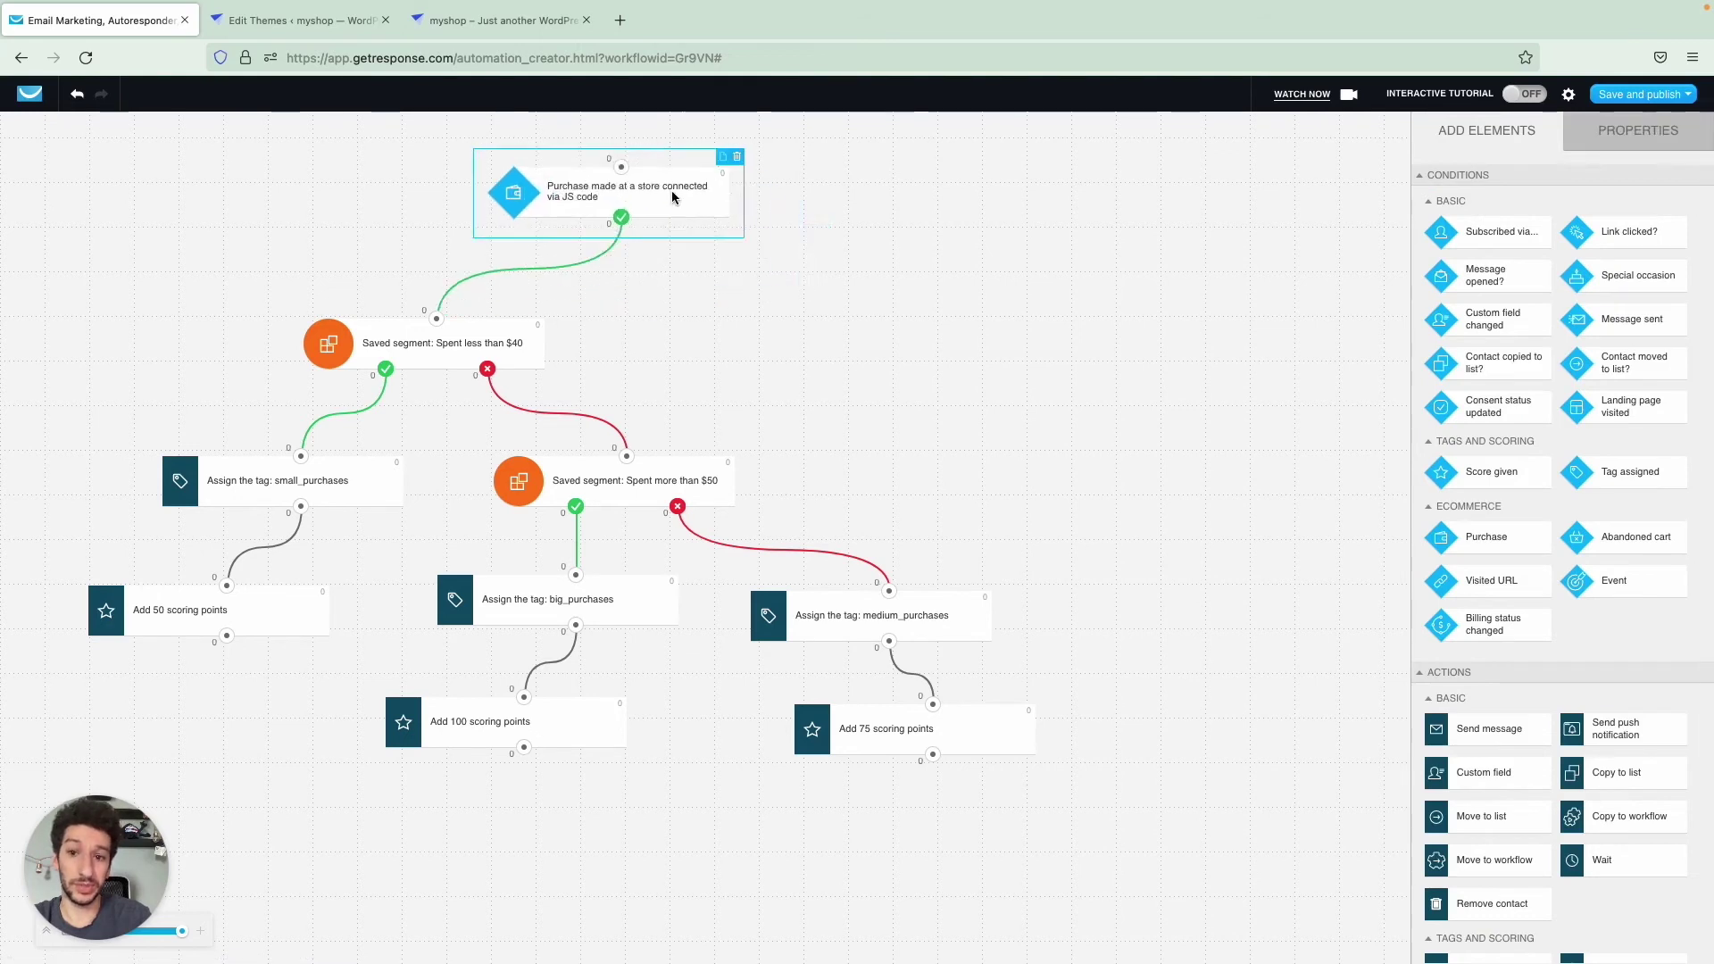